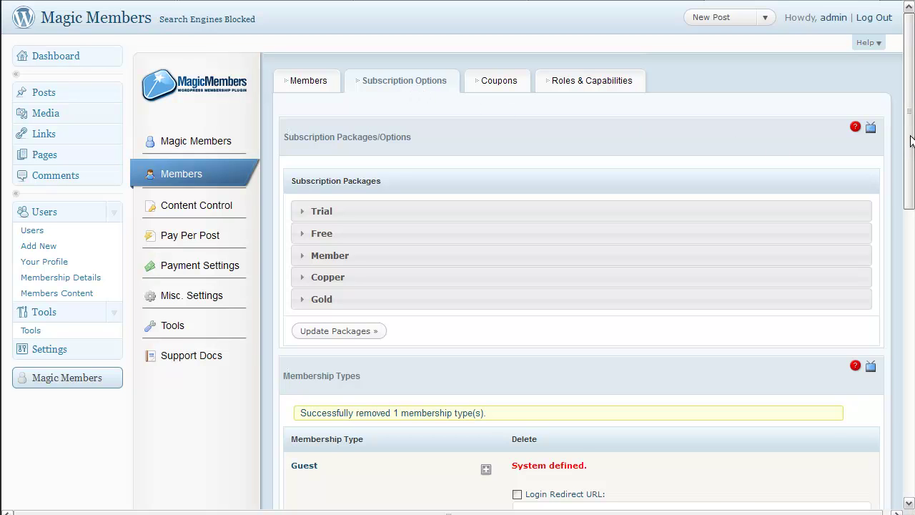
# Step: Scroll past the existing membership types to the empty New Membership Type field
pyautogui.moveTo(909, 141); pyautogui.dragTo(910, 193)
pyautogui.scroll(-3, 583, 257)
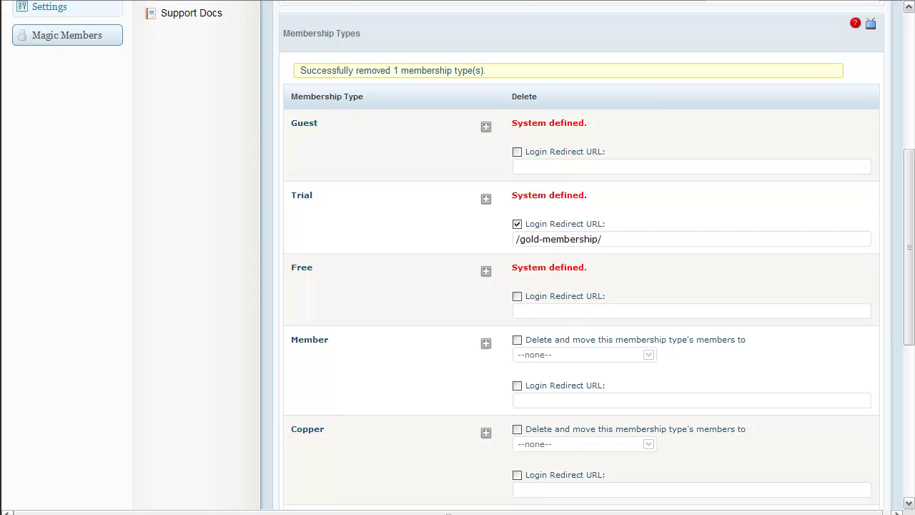
pyautogui.moveTo(908, 236); pyautogui.dragTo(894, 347)
pyautogui.click(295, 319)
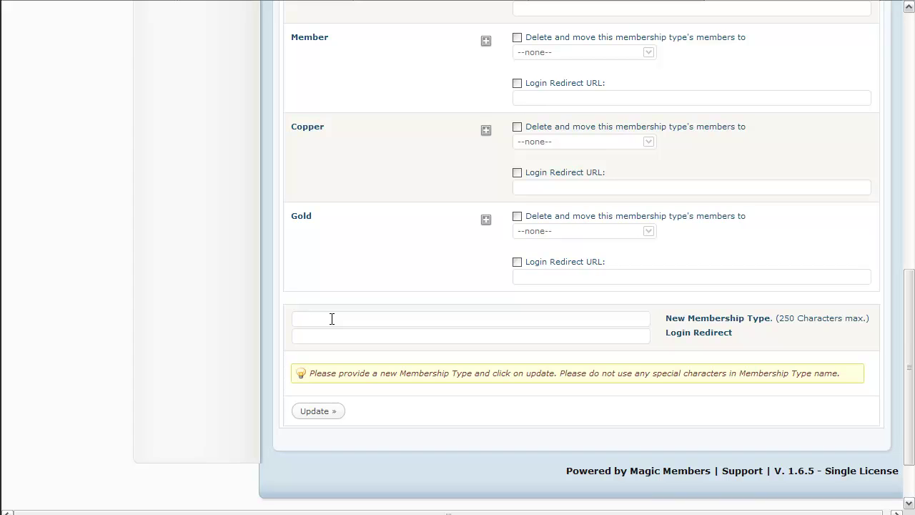
# Step: Add a membership type named 'Platinum' and save it
pyautogui.write('P')
pyautogui.write('latin')
pyautogui.write('um')
pyautogui.click(313, 411)
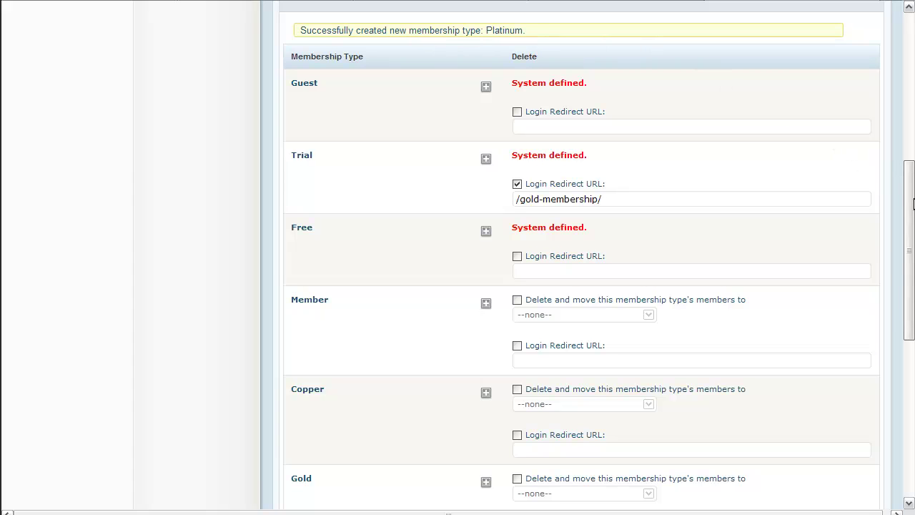
# Step: Reveal Platinum's registration URLs and tag, save, and select its WordPress registration URL
pyautogui.moveTo(911, 203); pyautogui.dragTo(907, 362)
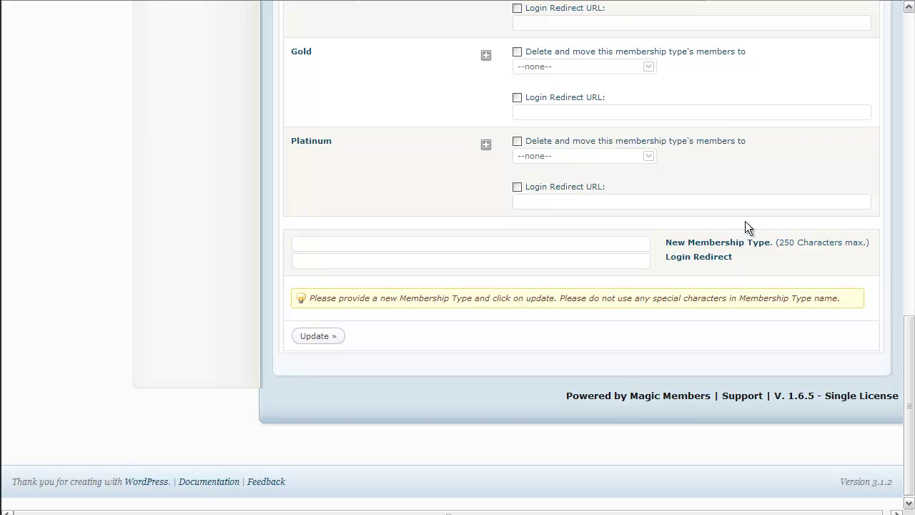
pyautogui.click(487, 146)
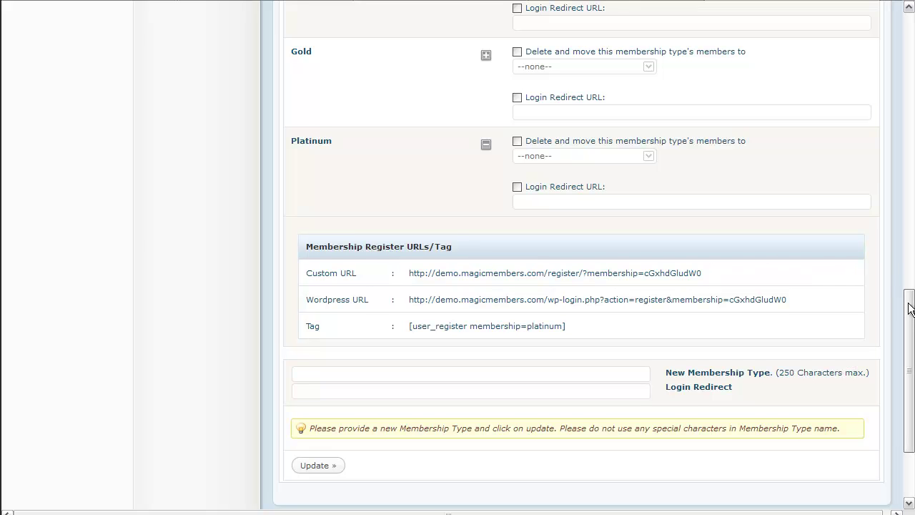
pyautogui.moveTo(910, 310); pyautogui.dragTo(910, 317)
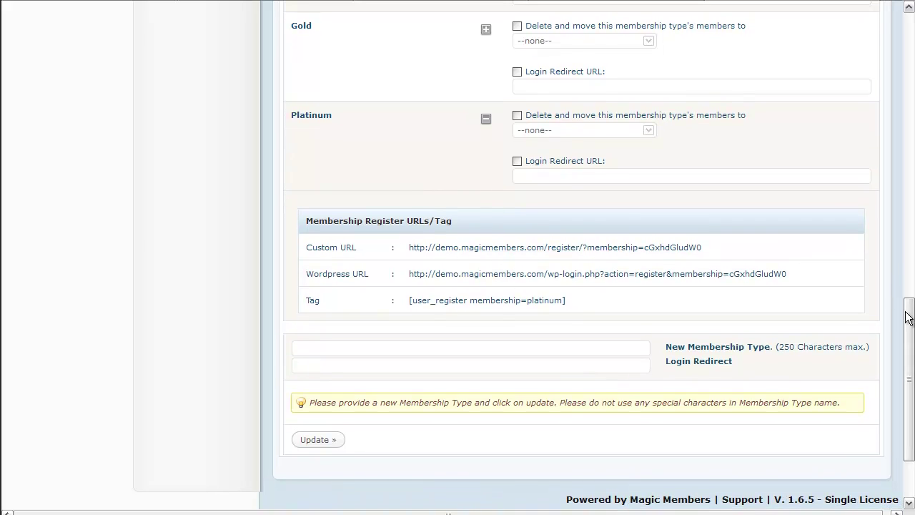
pyautogui.click(319, 440)
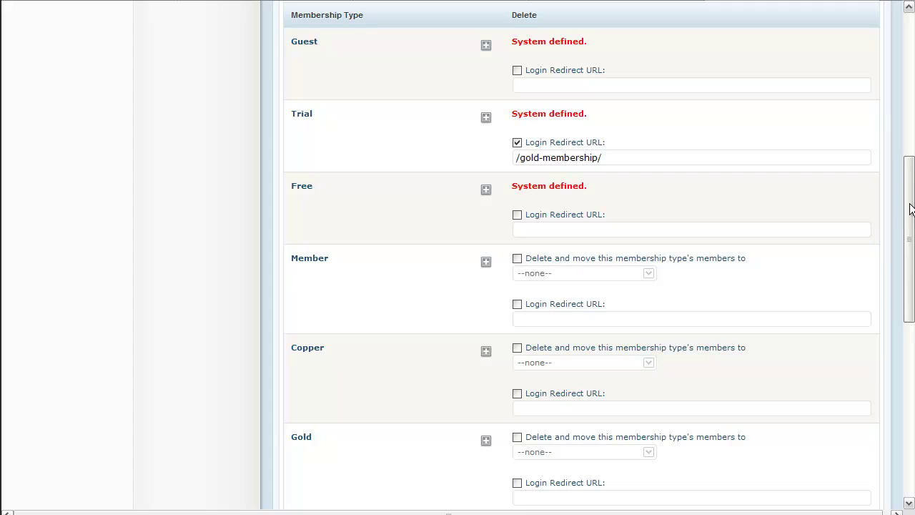
pyautogui.moveTo(909, 204); pyautogui.dragTo(912, 348)
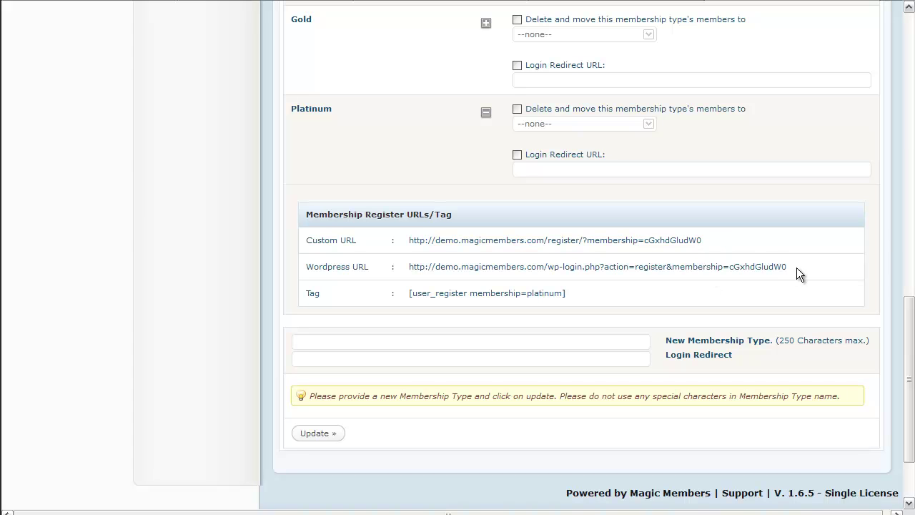
pyautogui.moveTo(796, 268); pyautogui.dragTo(390, 276)
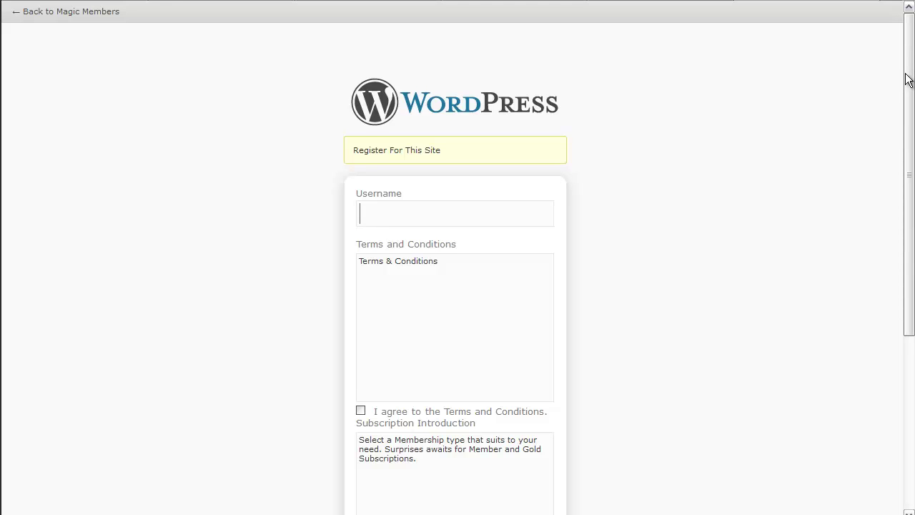
pyautogui.moveTo(908, 80); pyautogui.dragTo(908, 254)
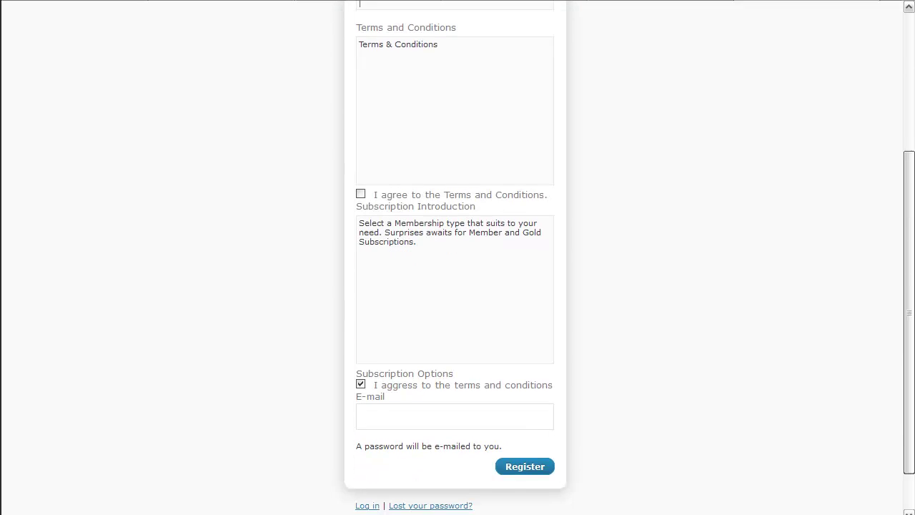
pyautogui.moveTo(908, 254); pyautogui.dragTo(908, 67)
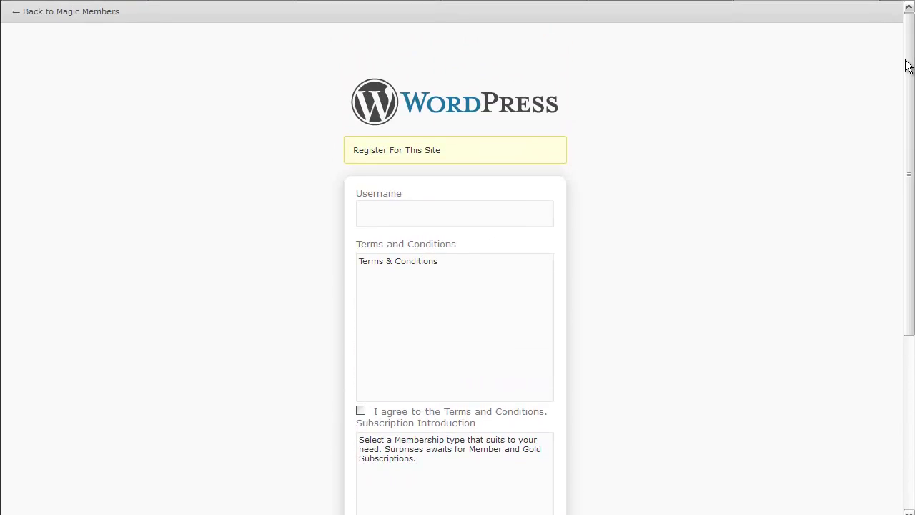
pyautogui.click(762, 2)
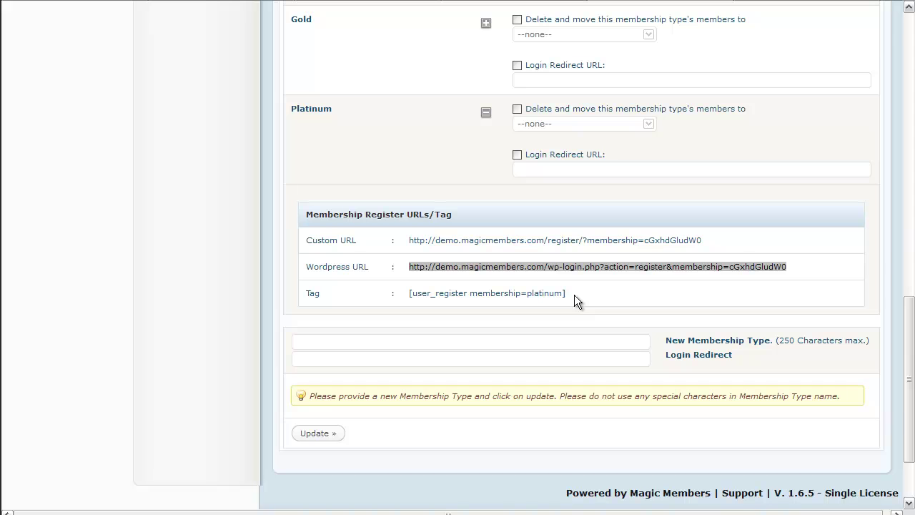
# Step: Copy the tag [user_register membership=platinum] and return to the top of the page
pyautogui.click(574, 299)
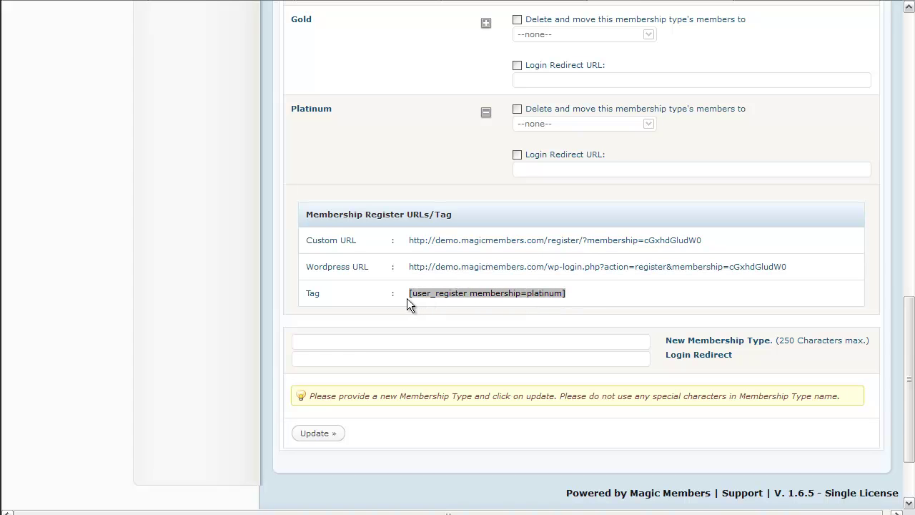
pyautogui.rightClick(466, 290)
pyautogui.click(487, 313)
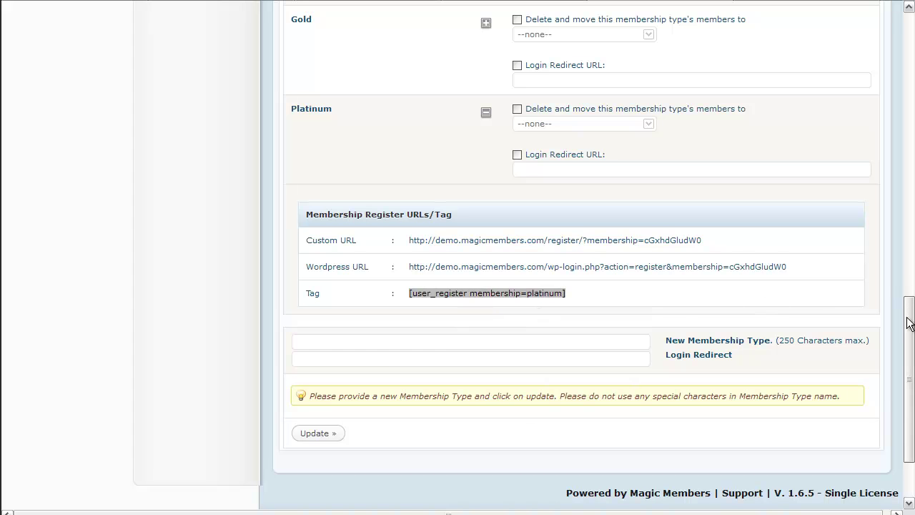
pyautogui.moveTo(910, 312)
pyautogui.mouseDown()
pyautogui.moveTo(911, 218)
pyautogui.moveTo(878, 39)
pyautogui.mouseUp()
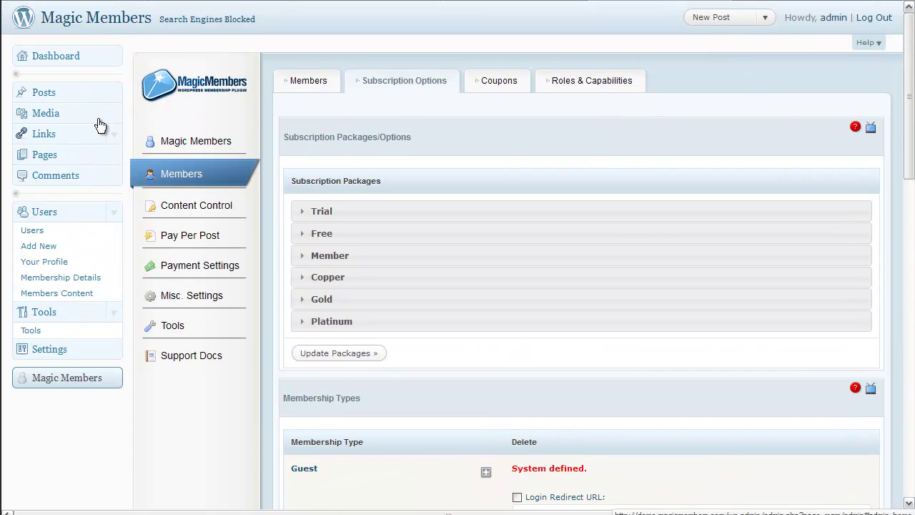
# Step: Paste the Platinum registration tag on a new line in the Platinum Membership page and update it
pyautogui.click(43, 155)
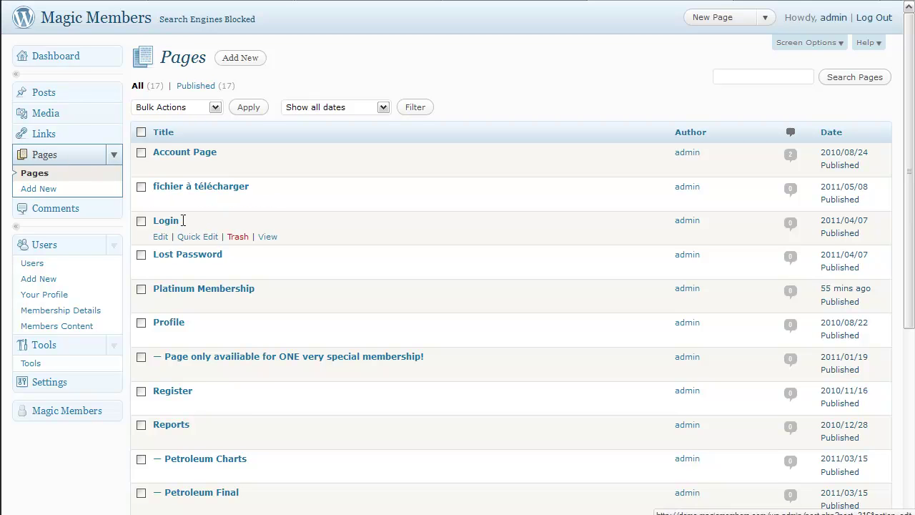
pyautogui.moveTo(215, 290)
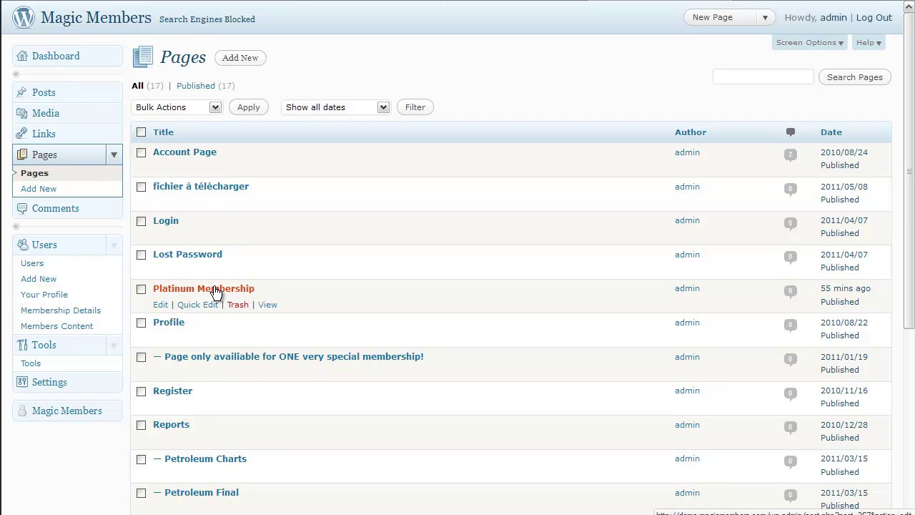
pyautogui.click(160, 304)
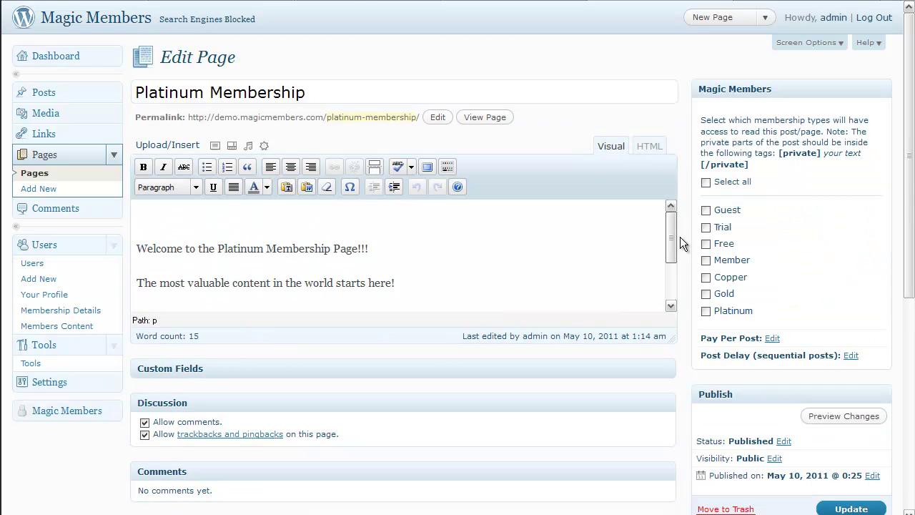
pyautogui.moveTo(671, 230); pyautogui.dragTo(657, 244)
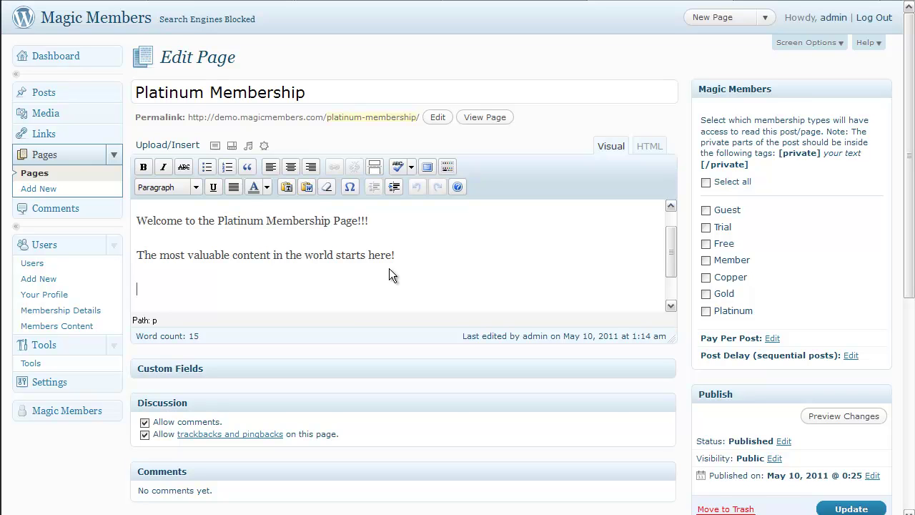
pyautogui.hotkey('ctrl', 'v')
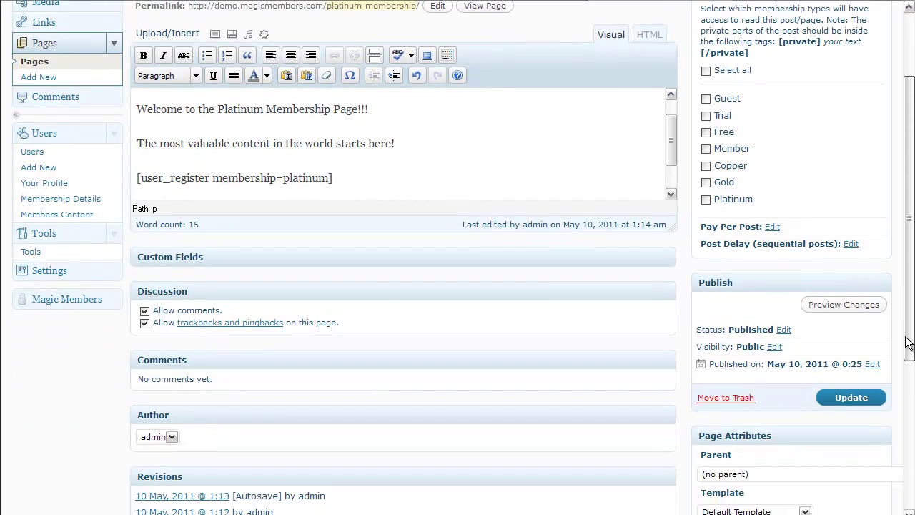
pyautogui.moveTo(907, 277); pyautogui.dragTo(894, 376)
pyautogui.click(845, 347)
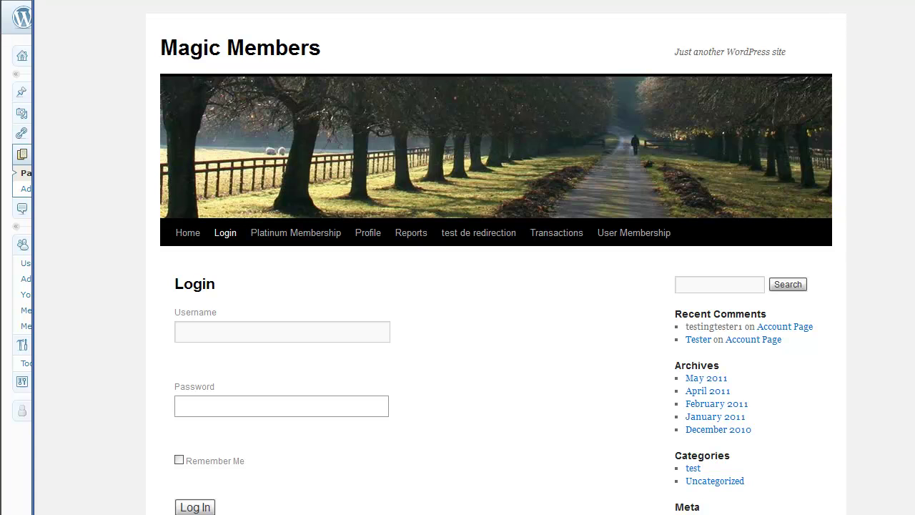
# Step: Open the live Platinum Membership page and scroll through its registration form
pyautogui.click(308, 235)
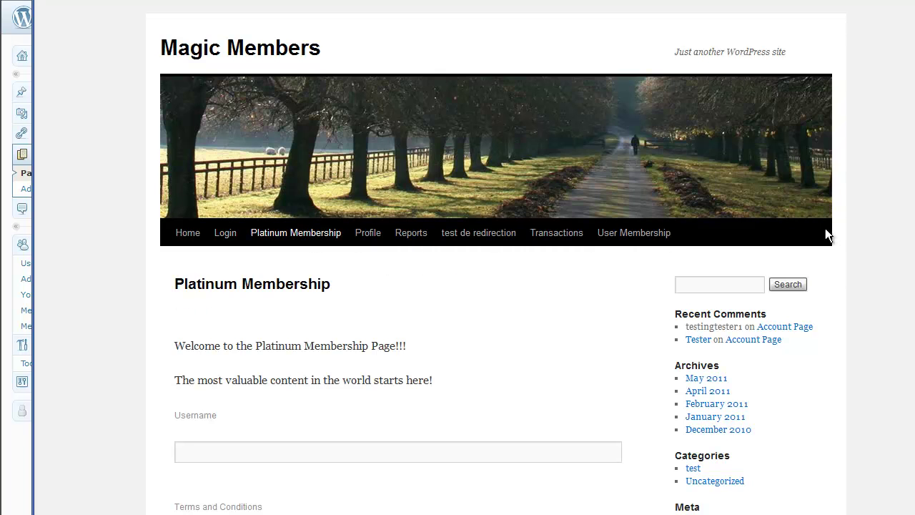
pyautogui.scroll(-3, 858, 198)
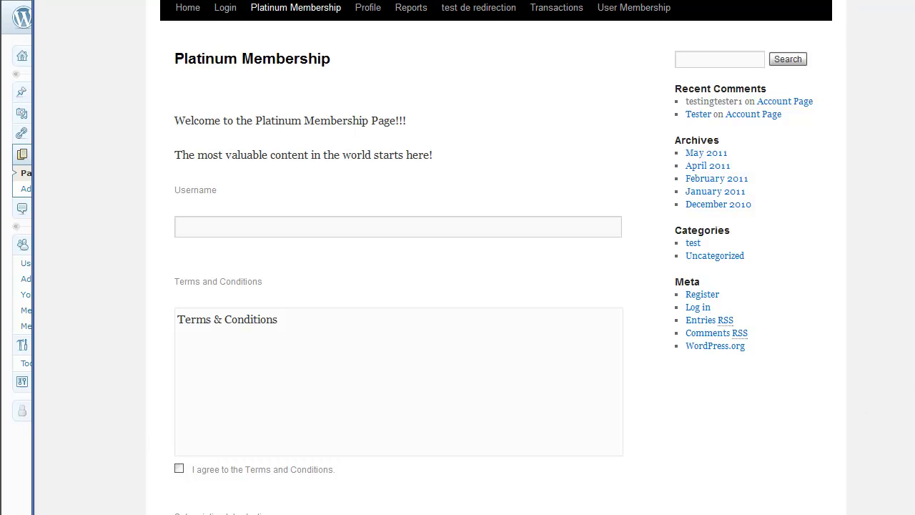
pyautogui.scroll(-1, 497, 257)
pyautogui.scroll(-3, 496, 257)
pyautogui.scroll(-3, 496, 258)
pyautogui.scroll(-2, 496, 258)
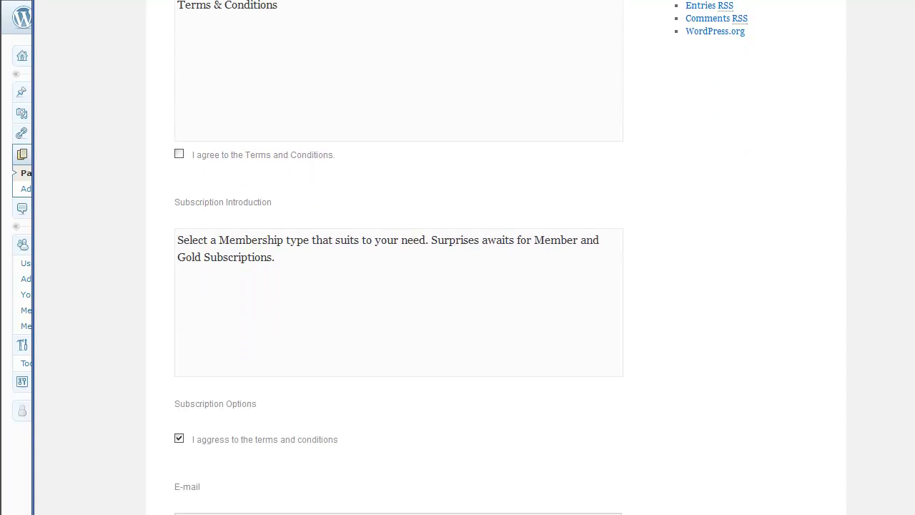
pyautogui.scroll(-2, 496, 257)
pyautogui.scroll(-2, 496, 257)
pyautogui.scroll(-1, 496, 258)
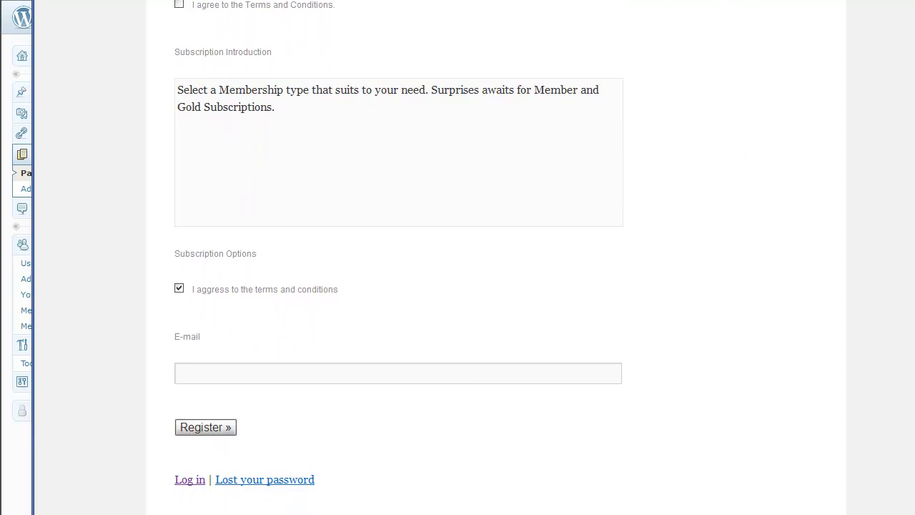
pyautogui.scroll(2, 496, 258)
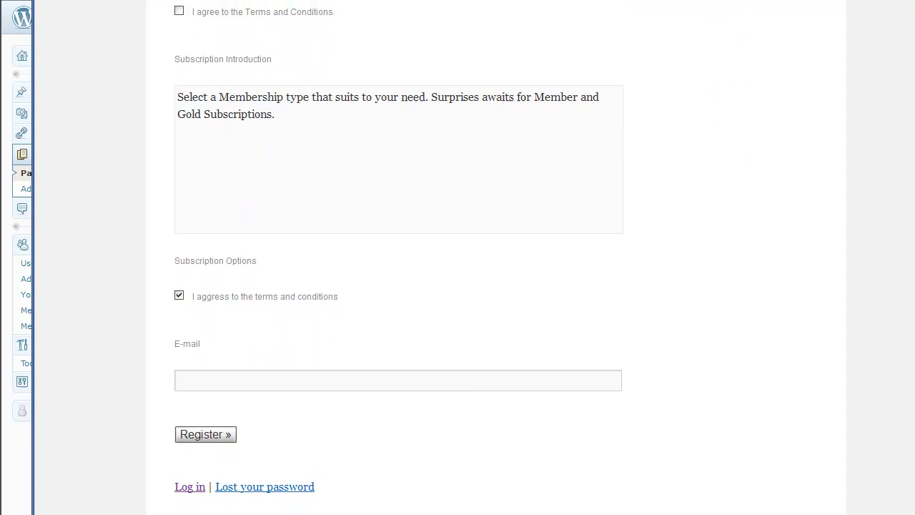
pyautogui.scroll(5, 496, 258)
pyautogui.scroll(9, 496, 258)
pyautogui.scroll(4, 497, 258)
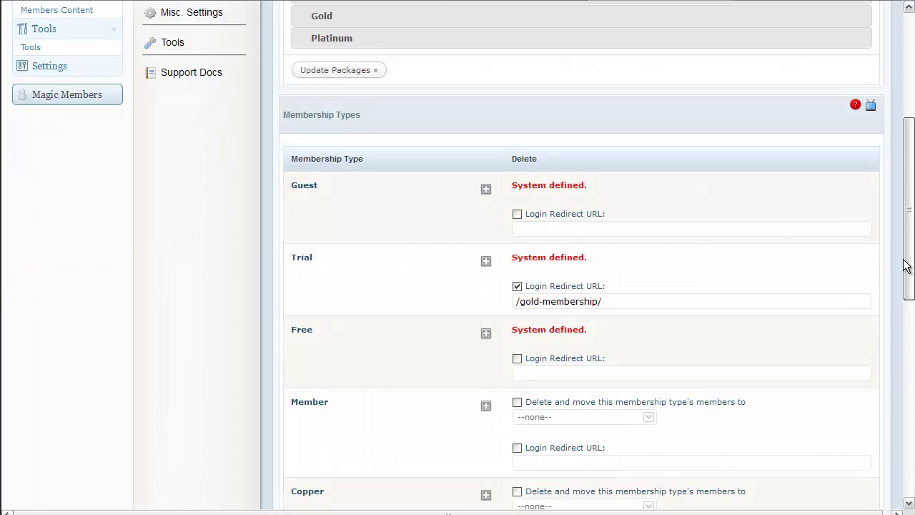
# Step: Set Platinum as the move-to type for Gold members, leaving Gold's 'Delete and move' unticked
pyautogui.moveTo(907, 266); pyautogui.dragTo(908, 429)
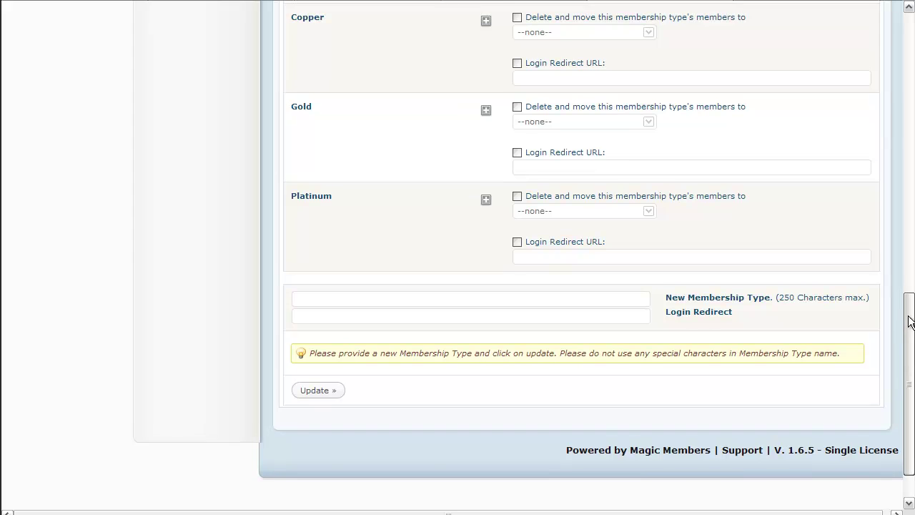
pyautogui.moveTo(908, 308); pyautogui.dragTo(908, 259)
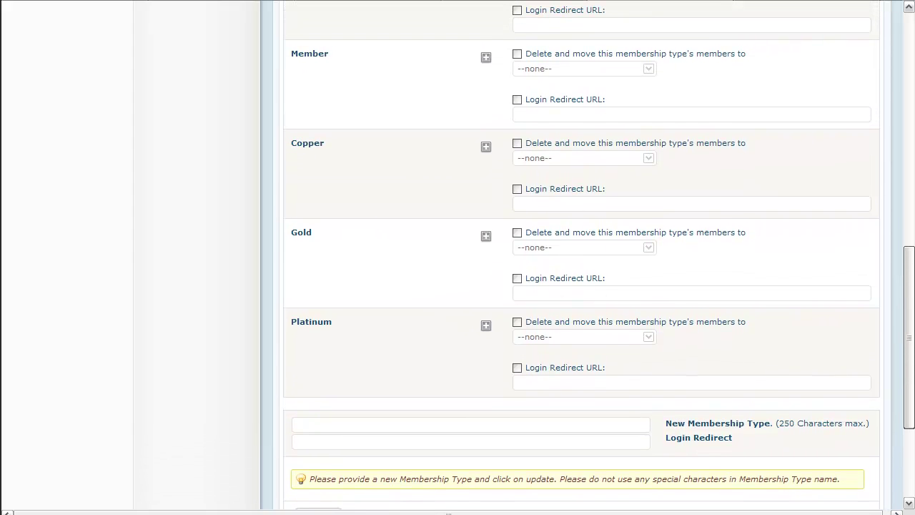
pyautogui.click(517, 233)
pyautogui.click(547, 248)
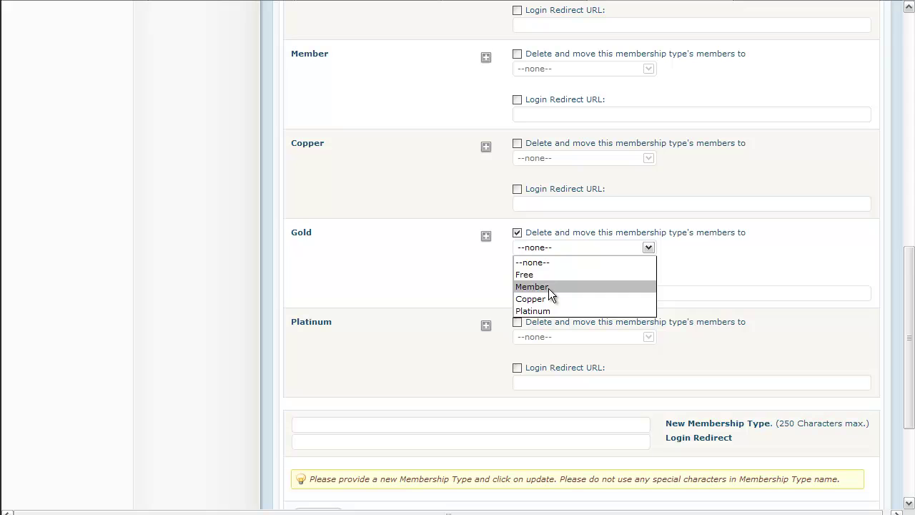
pyautogui.click(541, 311)
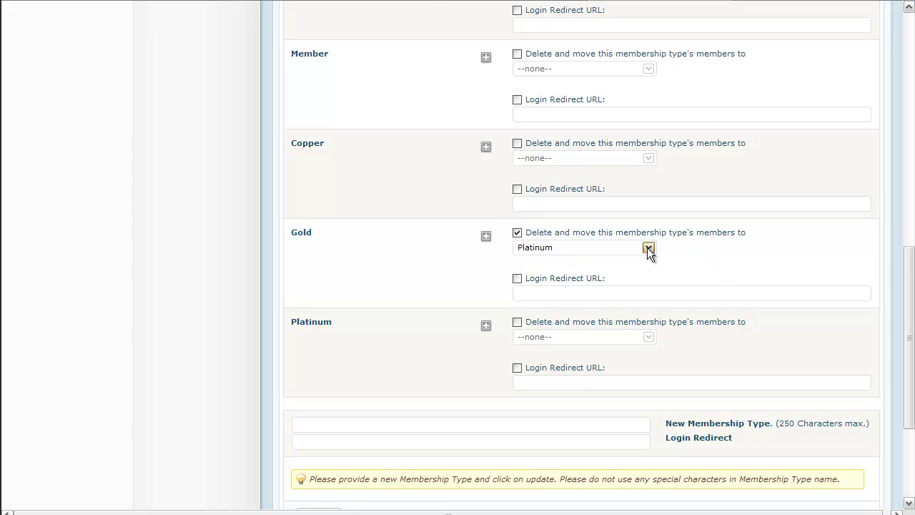
pyautogui.click(517, 232)
# Step: Set Platinum's login redirect to the relative path /platinum-membership/ and save the membership types
pyautogui.write('ht')
pyautogui.write('tp://')
pyautogui.write('dem')
pyautogui.write('o.')
pyautogui.write('magicm')
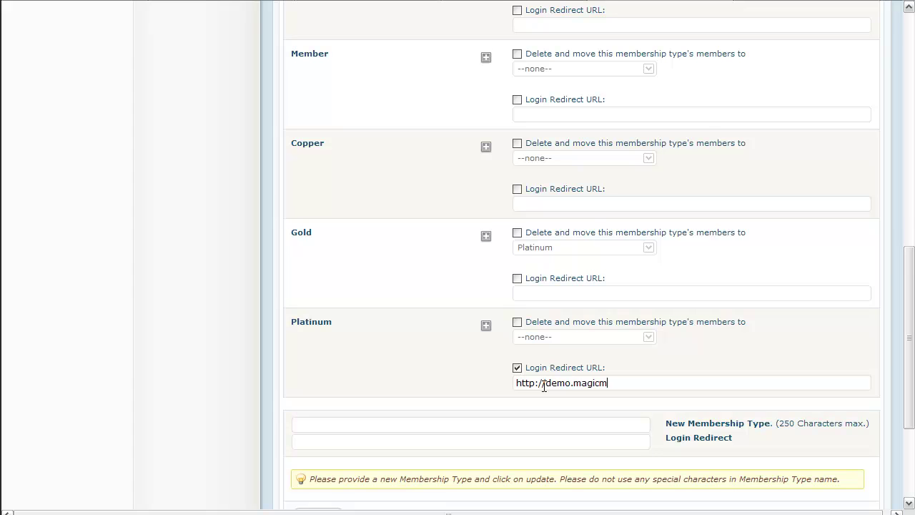
pyautogui.write('embers')
pyautogui.write('.com/')
pyautogui.write('pla')
pyautogui.write('tinum')
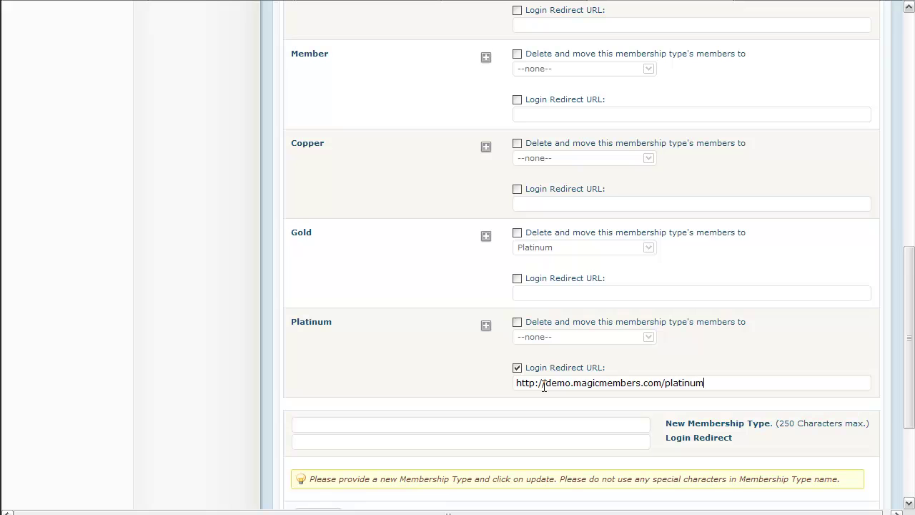
pyautogui.write('-')
pyautogui.write('membersh')
pyautogui.write('ip')
pyautogui.write('/')
pyautogui.moveTo(662, 383); pyautogui.dragTo(517, 384)
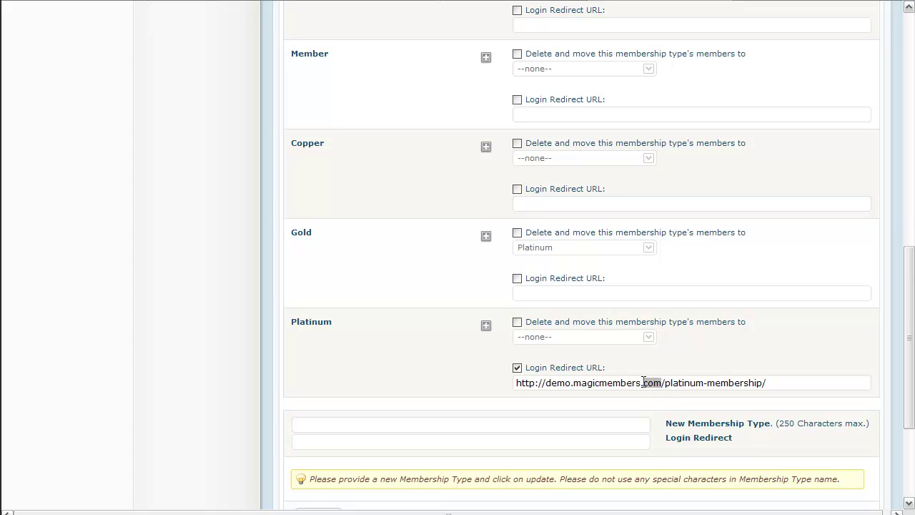
pyautogui.press('BackSpace')
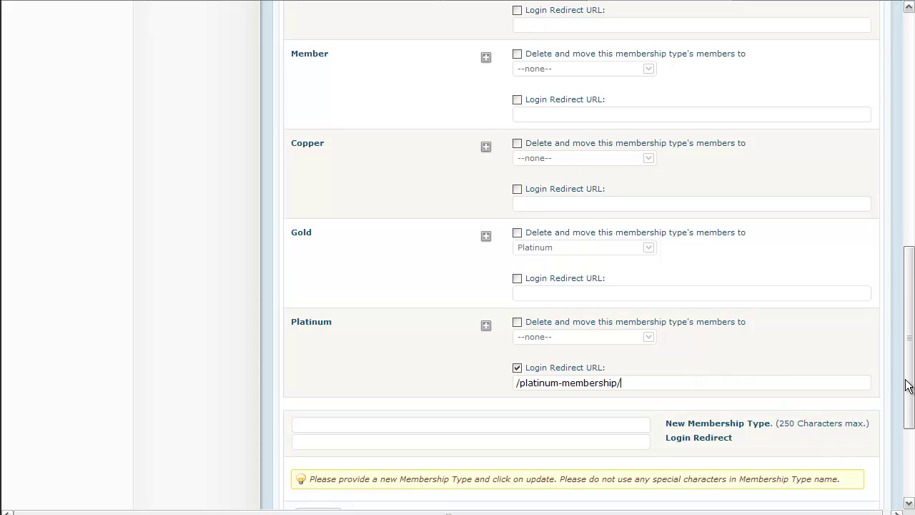
pyautogui.moveTo(908, 387); pyautogui.dragTo(876, 429)
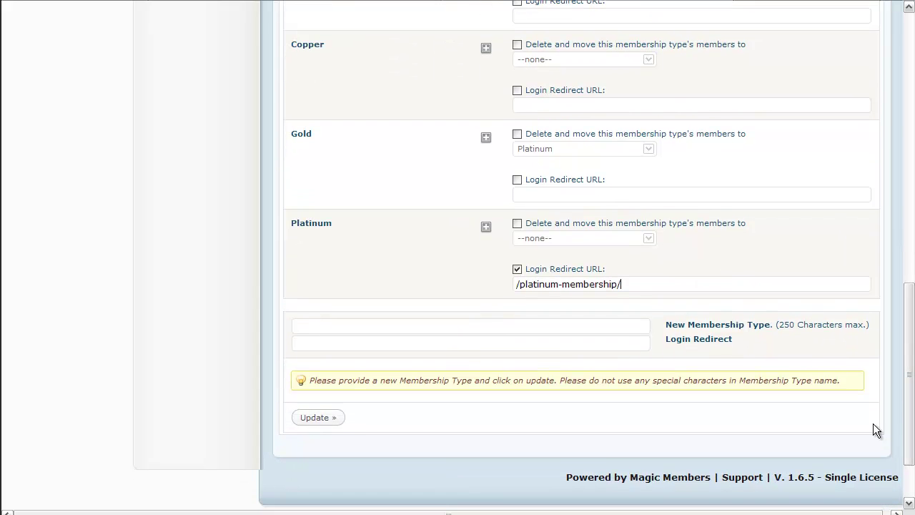
pyautogui.click(326, 419)
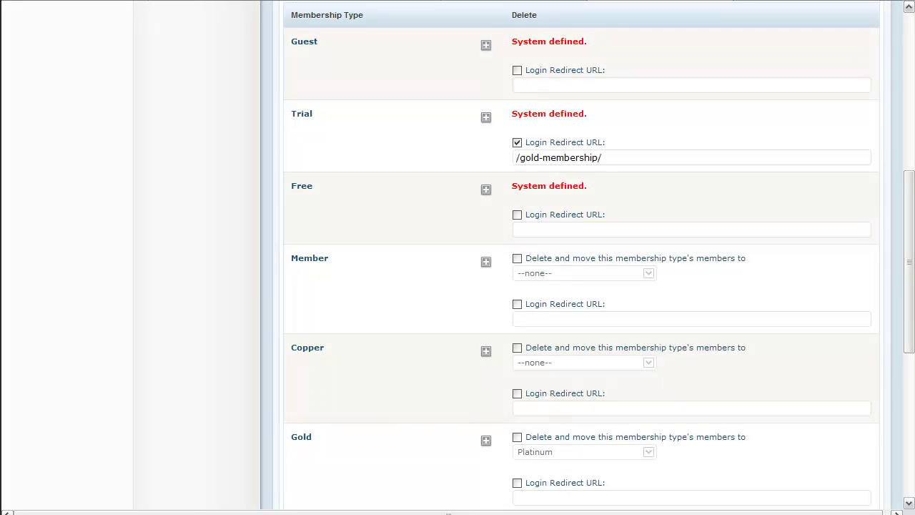
pyautogui.moveTo(906, 275); pyautogui.dragTo(910, 136)
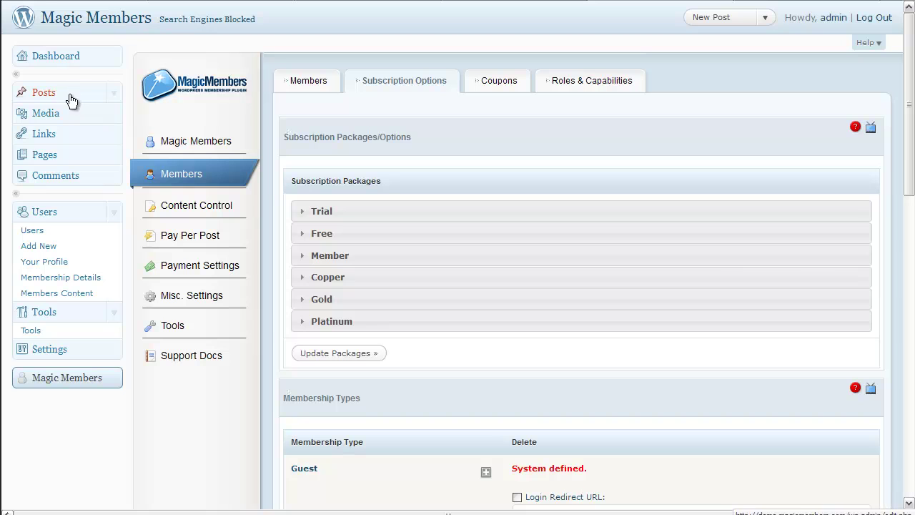
# Step: Restrict the Platinum Membership page to Platinum members in its Magic Members box
pyautogui.click(41, 155)
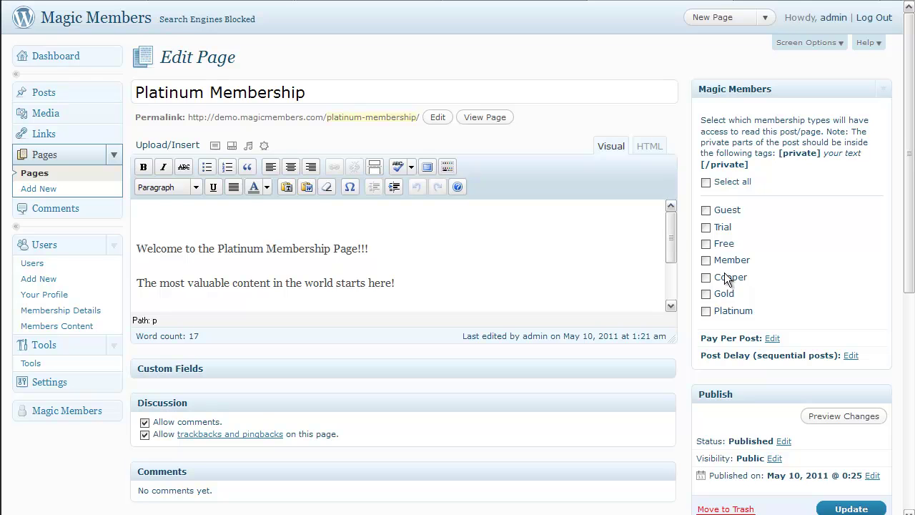
pyautogui.click(706, 311)
pyautogui.moveTo(674, 237); pyautogui.dragTo(654, 275)
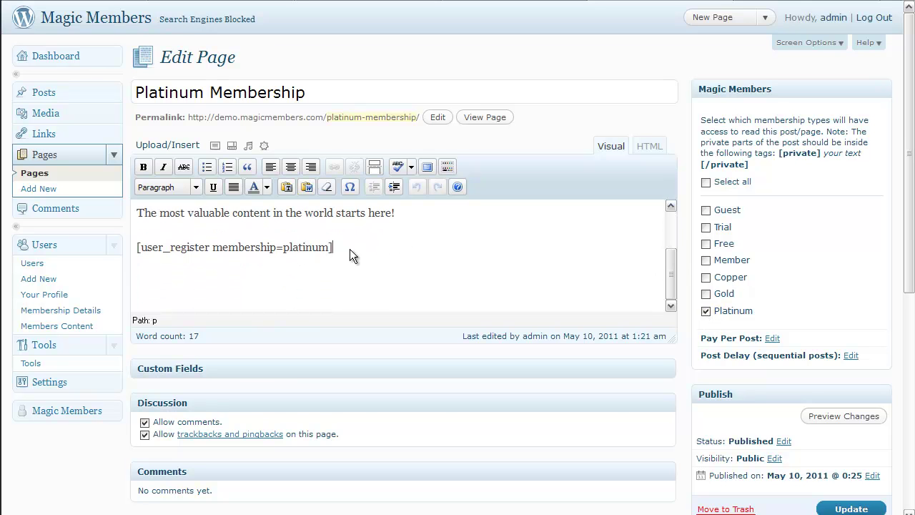
# Step: Delete the [user_register membership=platinum] shortcode, update the page, and switch to the live site
pyautogui.moveTo(350, 249); pyautogui.dragTo(100, 246)
pyautogui.press('BackSpace')
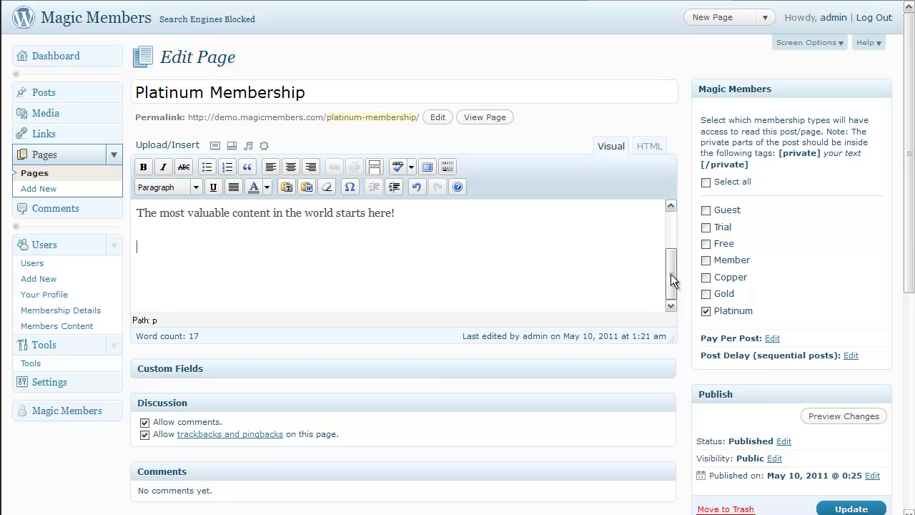
pyautogui.moveTo(671, 274)
pyautogui.mouseDown()
pyautogui.moveTo(667, 236)
pyautogui.moveTo(669, 247)
pyautogui.mouseUp()
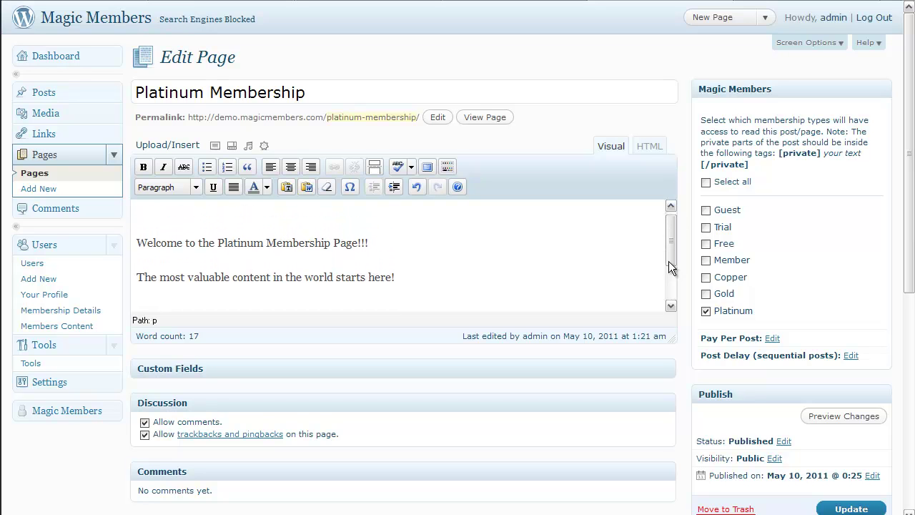
pyautogui.moveTo(672, 239); pyautogui.dragTo(669, 252)
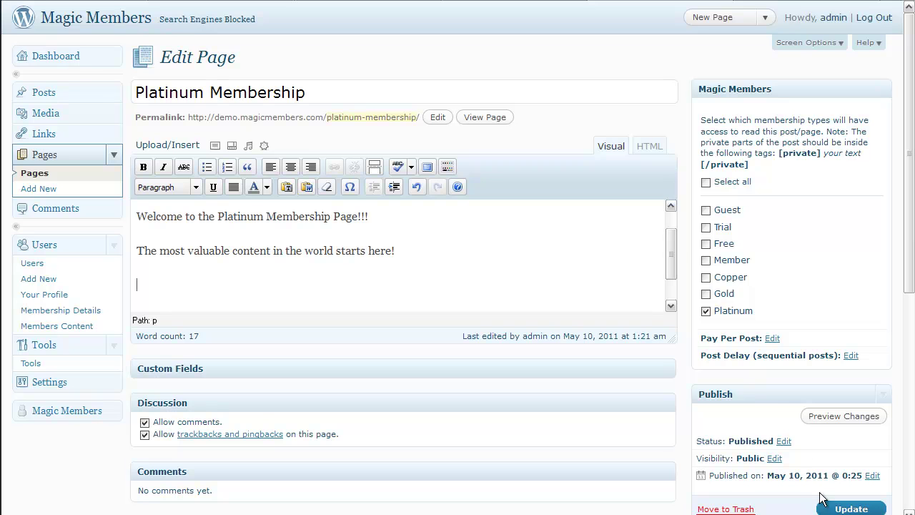
pyautogui.click(847, 509)
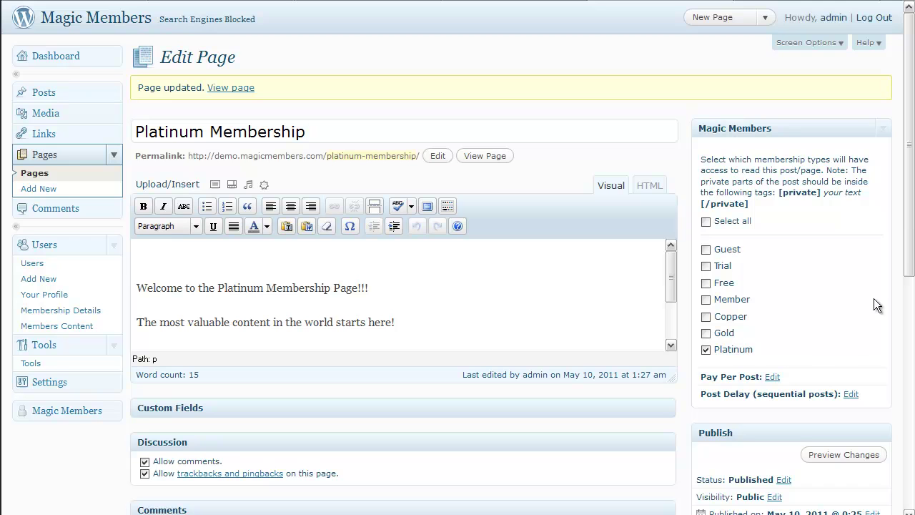
pyautogui.scroll(-3, 911, 250)
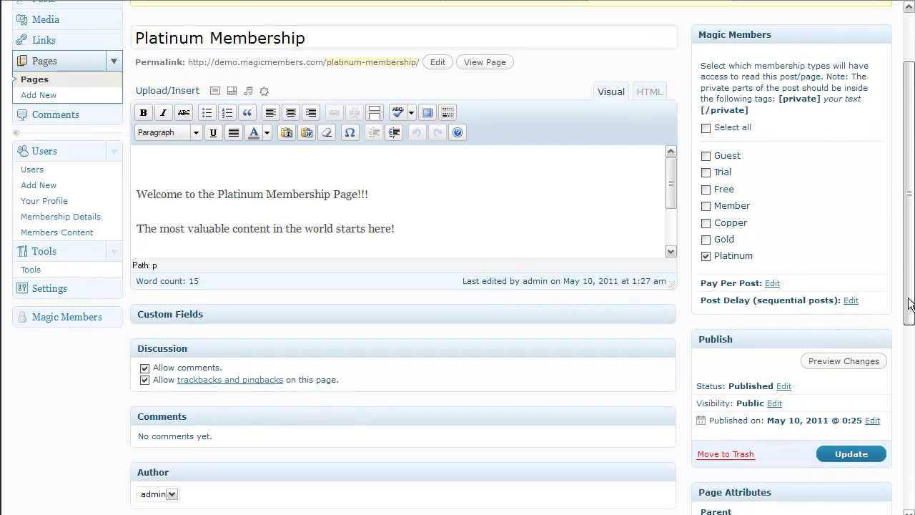
pyautogui.scroll(-3, 457, 257)
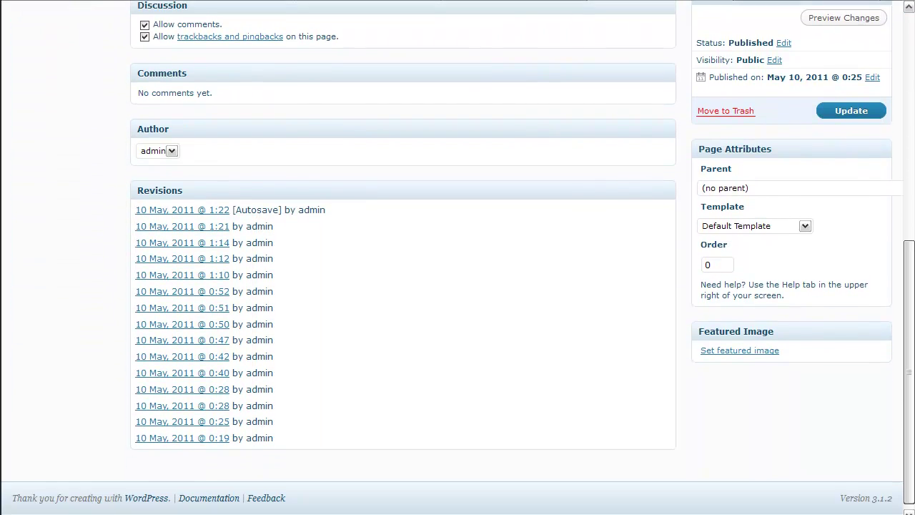
pyautogui.hotkey('alt', 'Tab')
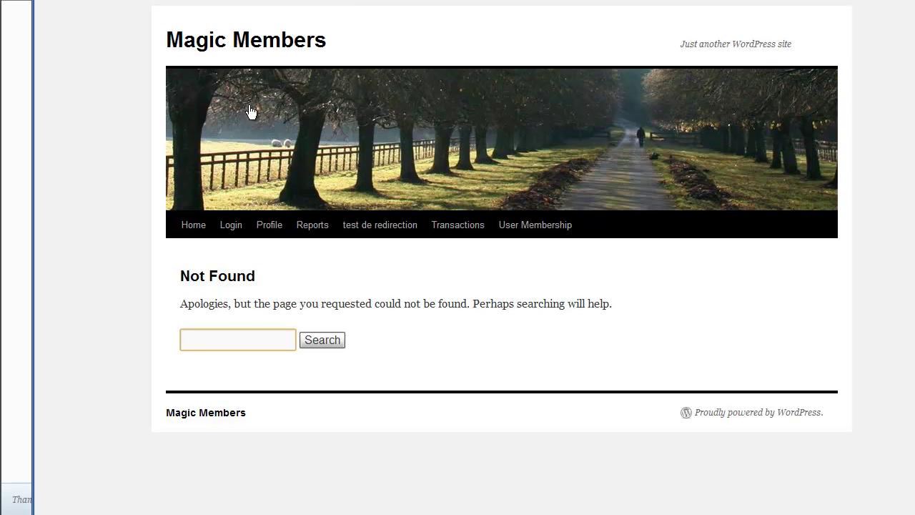
# Step: Open the site's Login page, then return to the Platinum Membership editor and its Platinum restriction
pyautogui.click(238, 229)
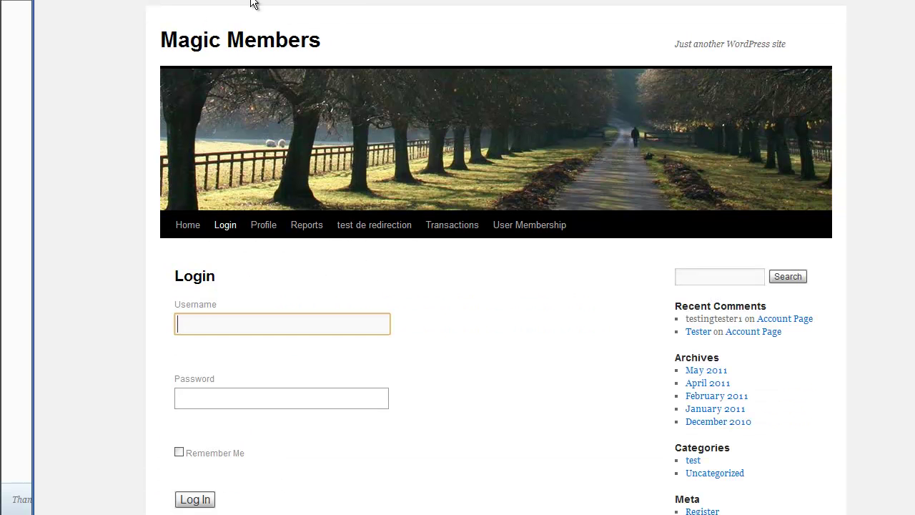
pyautogui.click(13, 335)
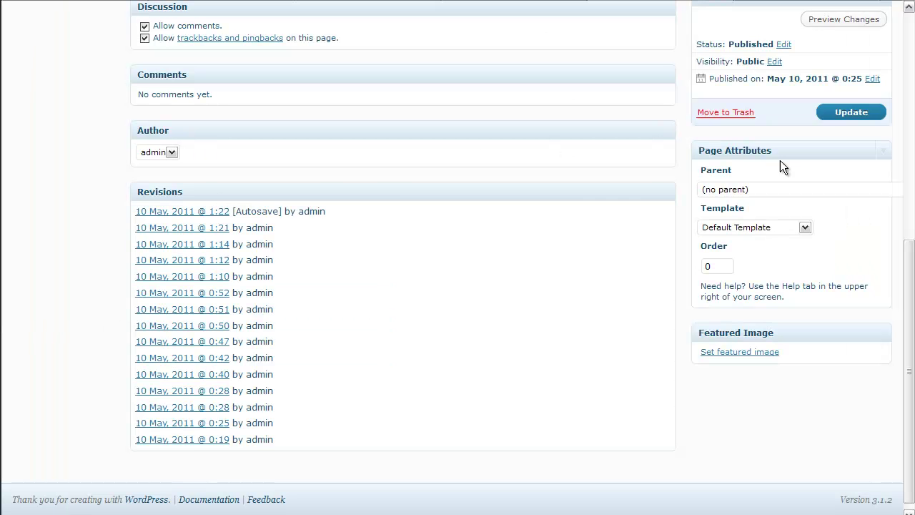
pyautogui.scroll(5, 808, 179)
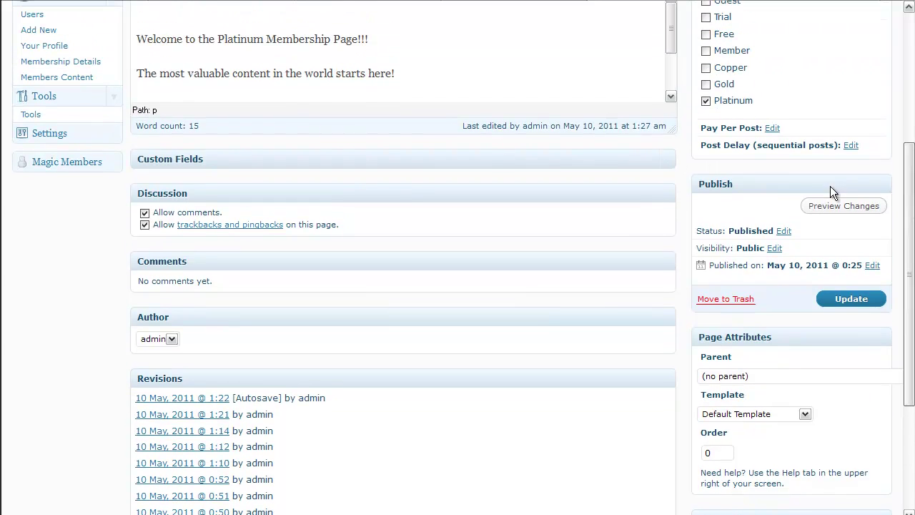
pyautogui.click(86, 164)
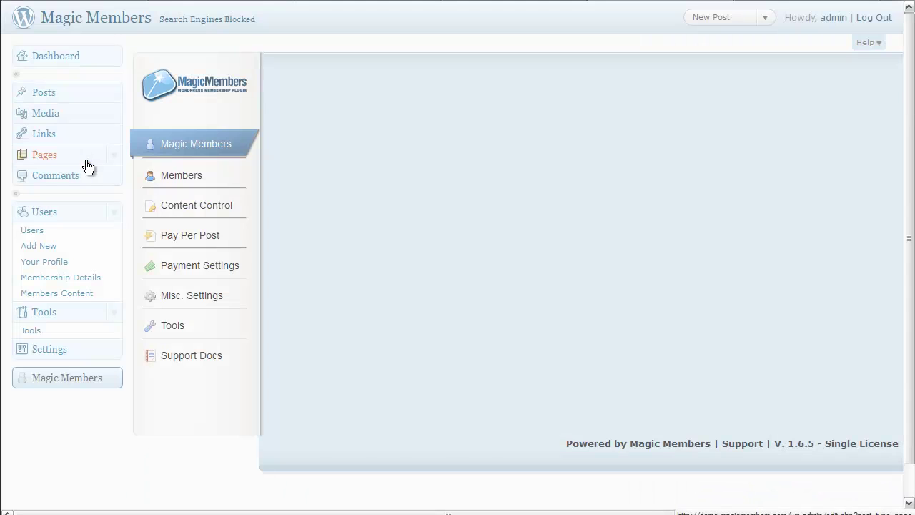
pyautogui.click(179, 178)
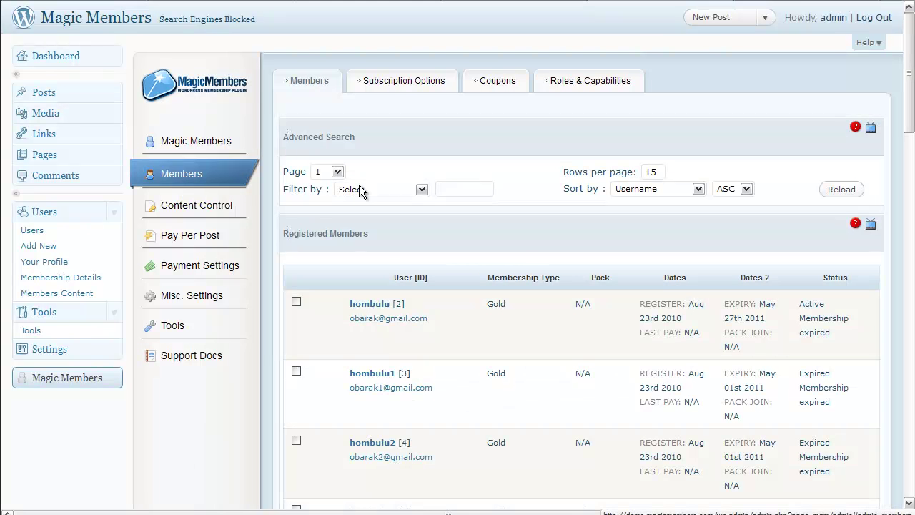
pyautogui.click(422, 189)
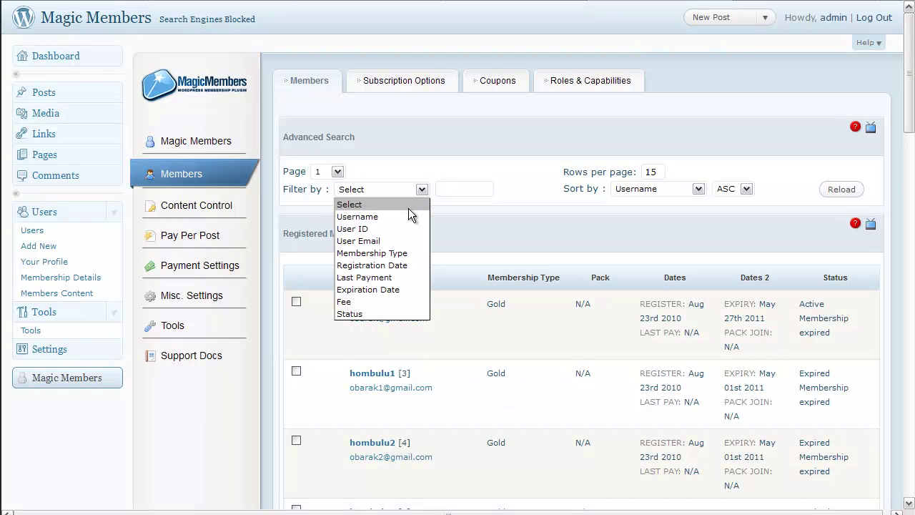
pyautogui.click(408, 214)
pyautogui.click(463, 188)
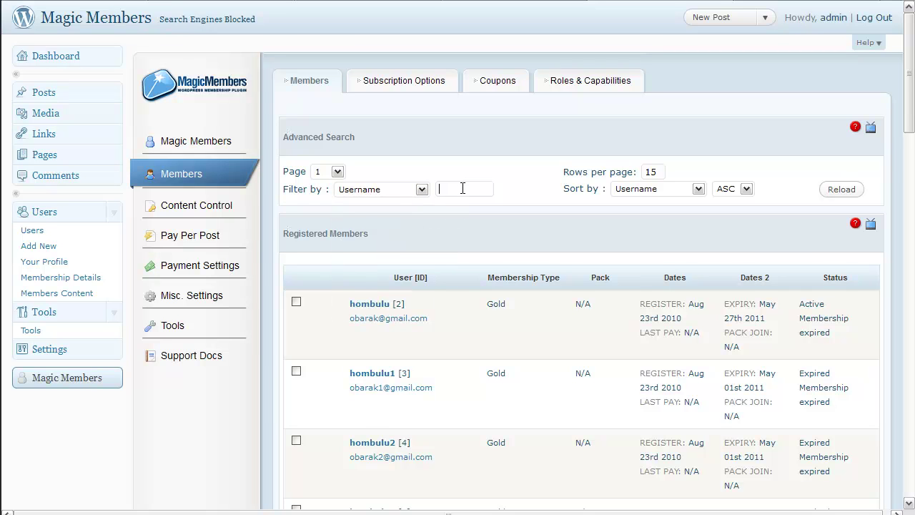
pyautogui.write('abun')
pyautogui.write('ke')
pyautogui.write('r')
pyautogui.click(842, 189)
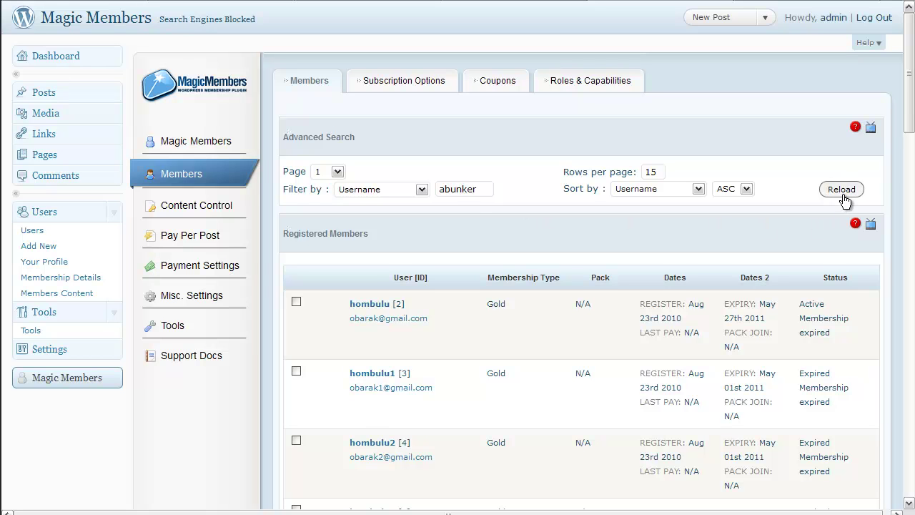
pyautogui.scroll(-1, 844, 195)
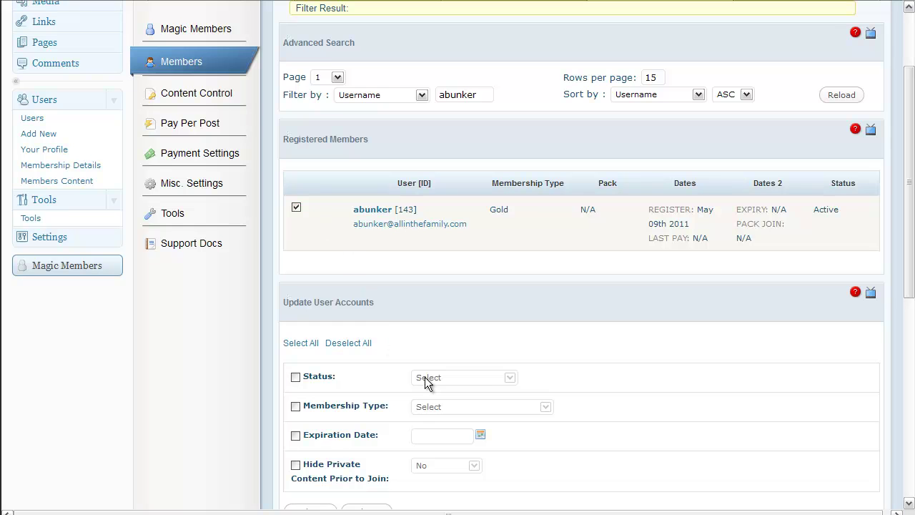
pyautogui.click(295, 406)
pyautogui.click(450, 405)
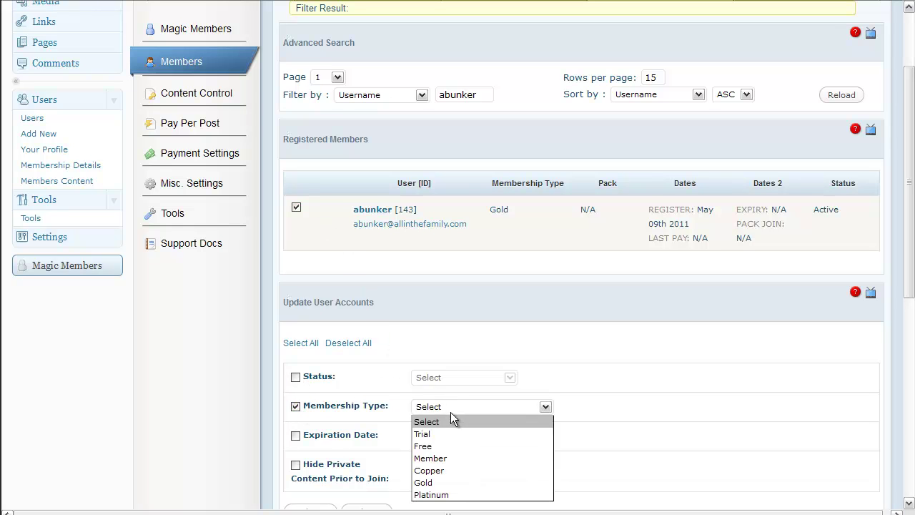
pyautogui.click(453, 495)
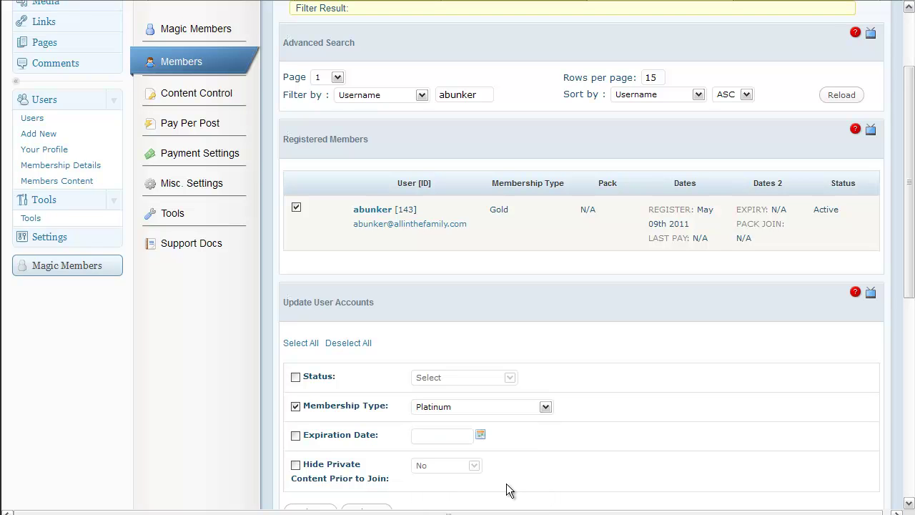
pyautogui.moveTo(910, 287); pyautogui.dragTo(911, 339)
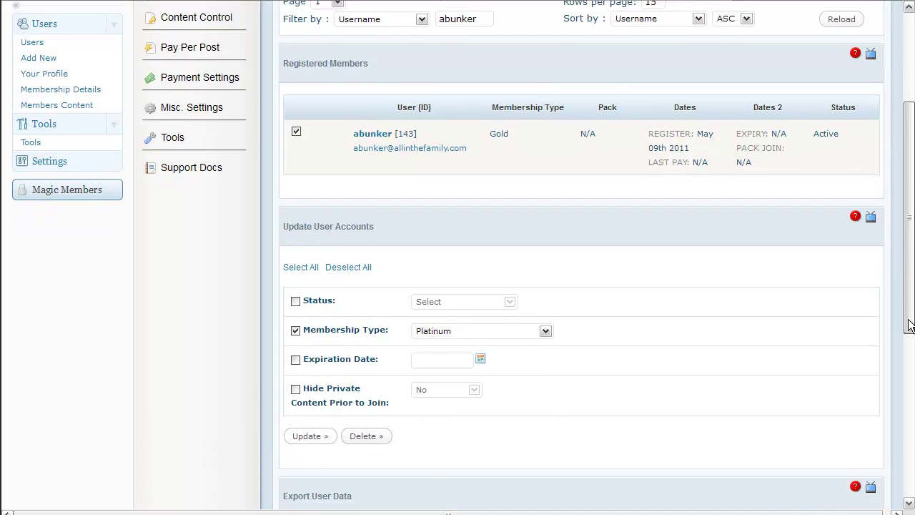
pyautogui.click(319, 406)
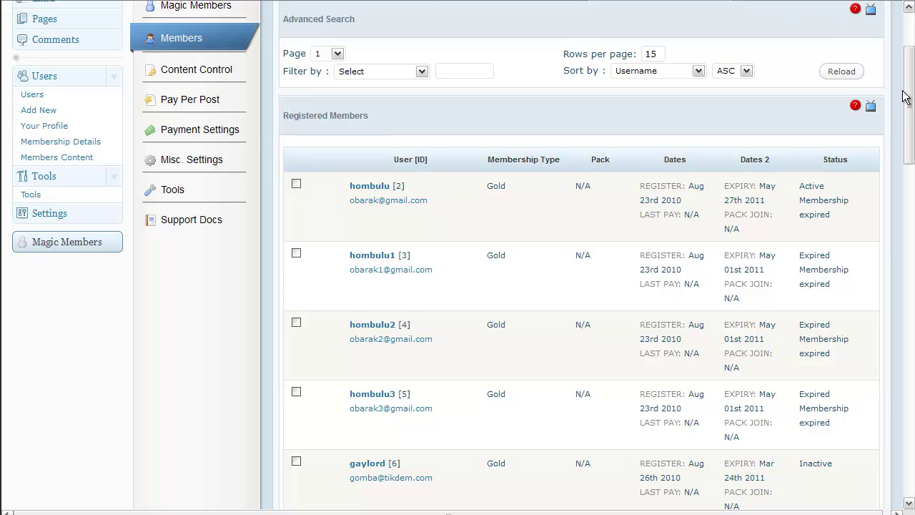
pyautogui.hotkey('alt', 'Tab')
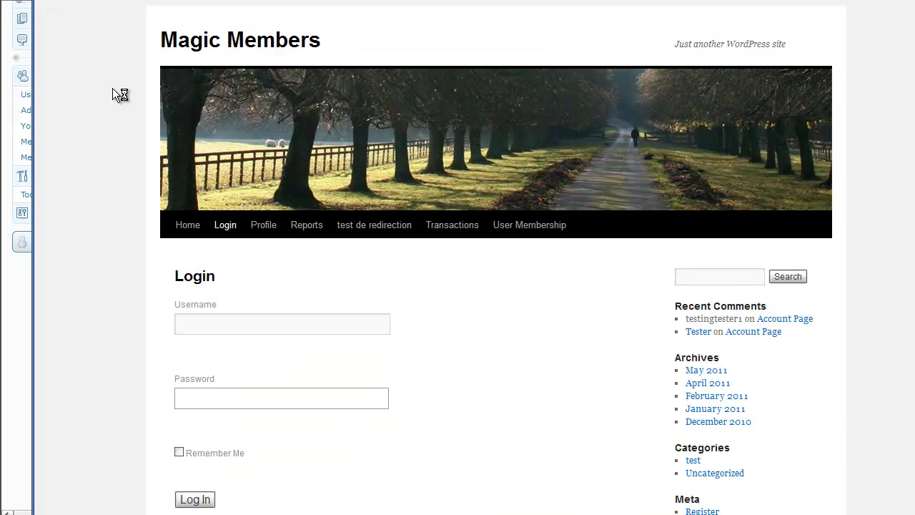
pyautogui.click(199, 320)
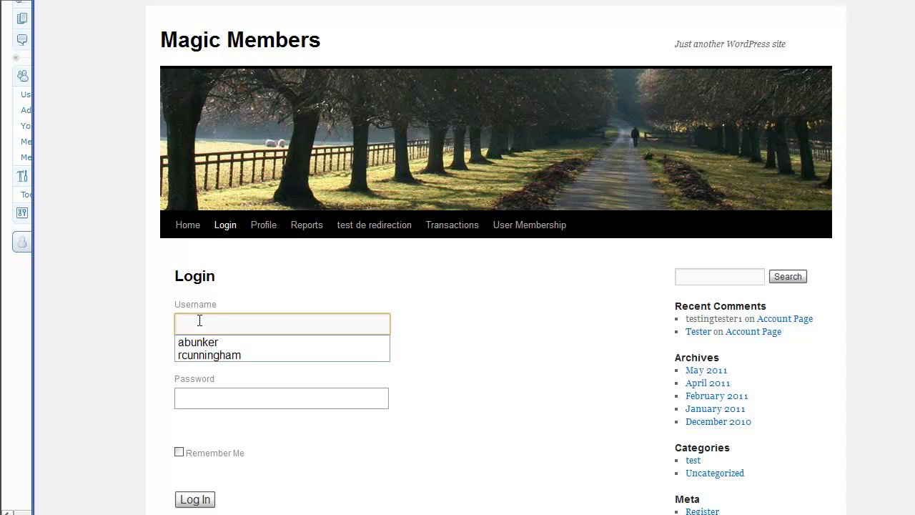
pyautogui.click(198, 342)
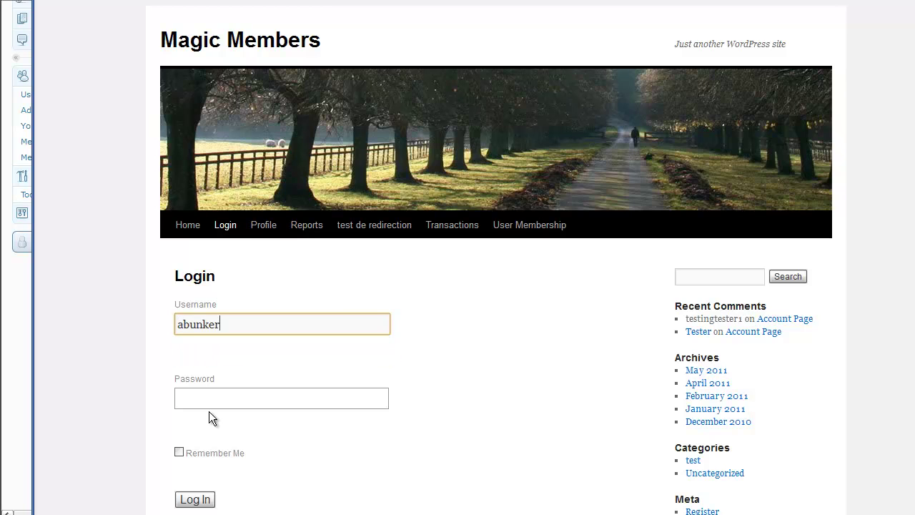
pyautogui.click(204, 399)
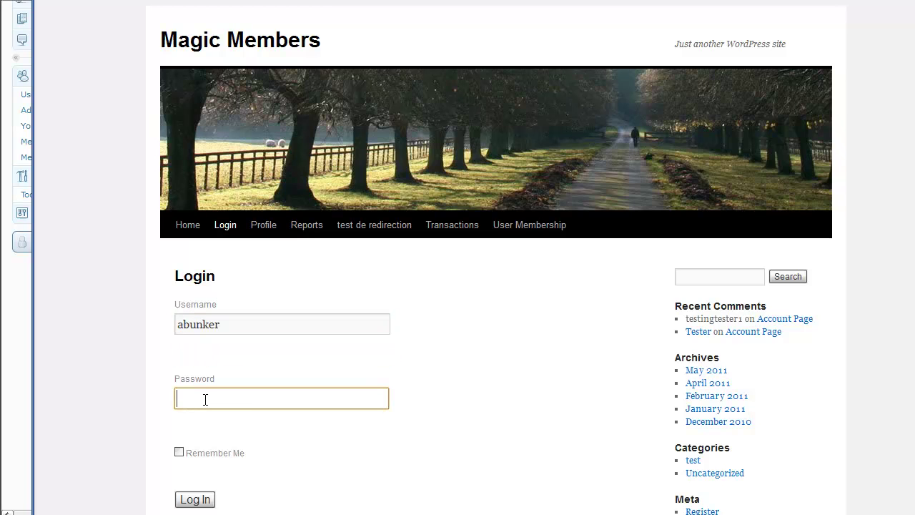
pyautogui.click(201, 501)
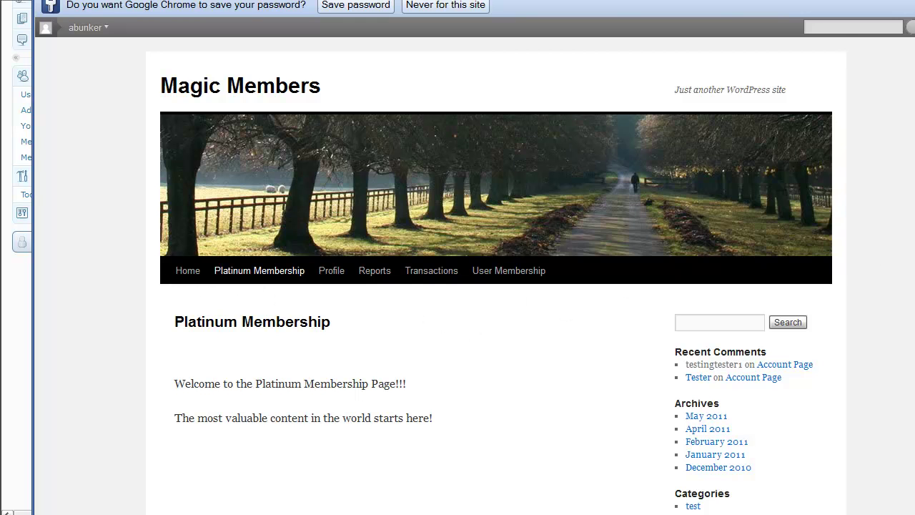
# Step: Review the Platinum Membership welcome page, then log the member out
pyautogui.scroll(-2, 860, 300)
pyautogui.scroll(-2, 860, 300)
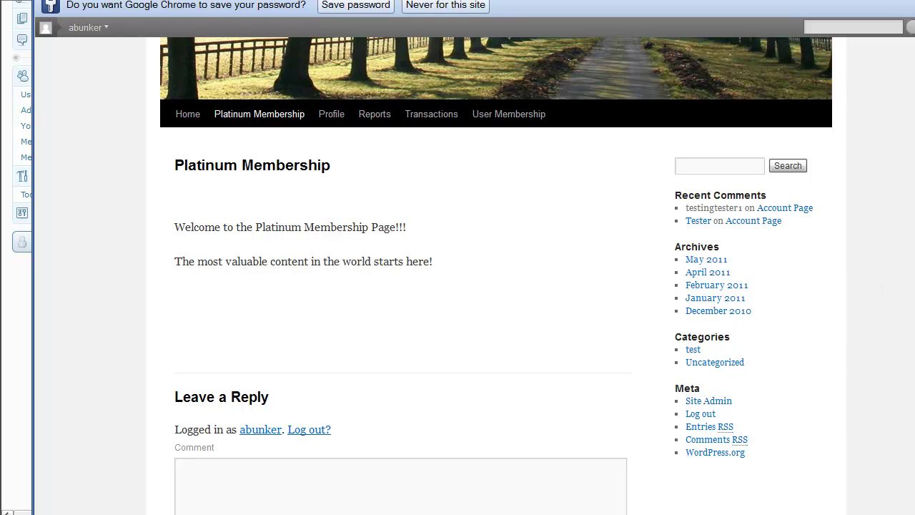
pyautogui.scroll(-2, 493, 276)
pyautogui.scroll(2, 494, 276)
pyautogui.scroll(2, 493, 276)
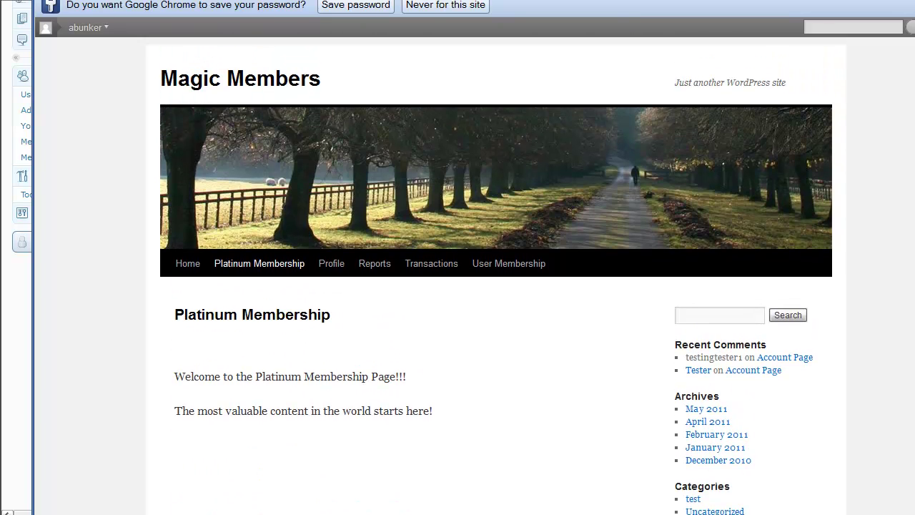
pyautogui.scroll(1, 385, 320)
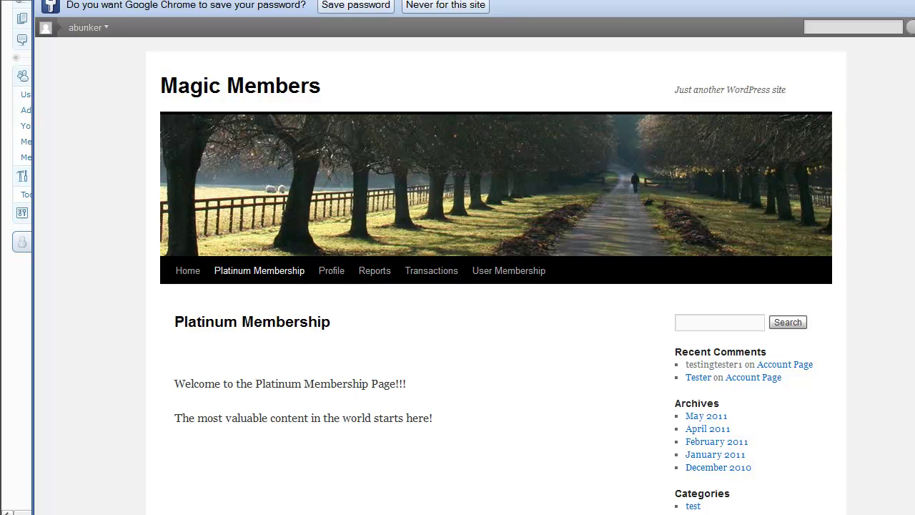
pyautogui.scroll(-2, 496, 279)
pyautogui.scroll(-2, 496, 279)
pyautogui.scroll(-1, 496, 279)
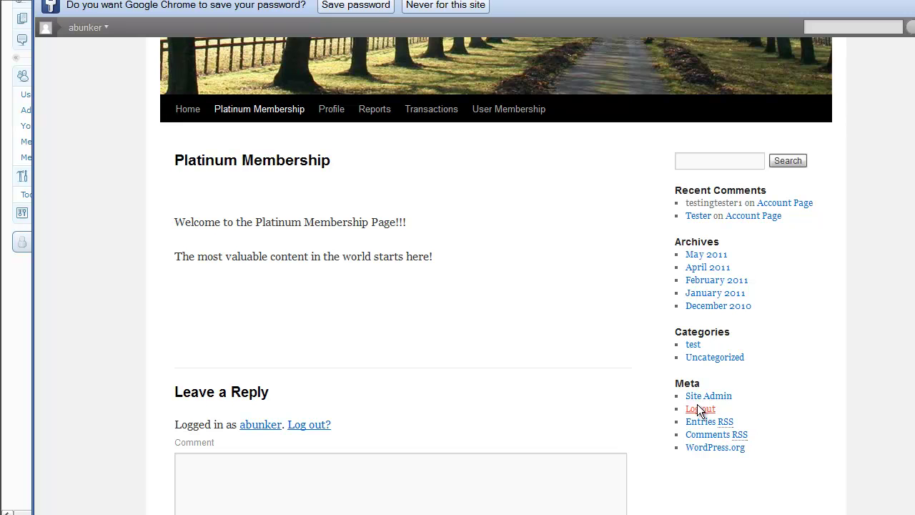
pyautogui.click(699, 409)
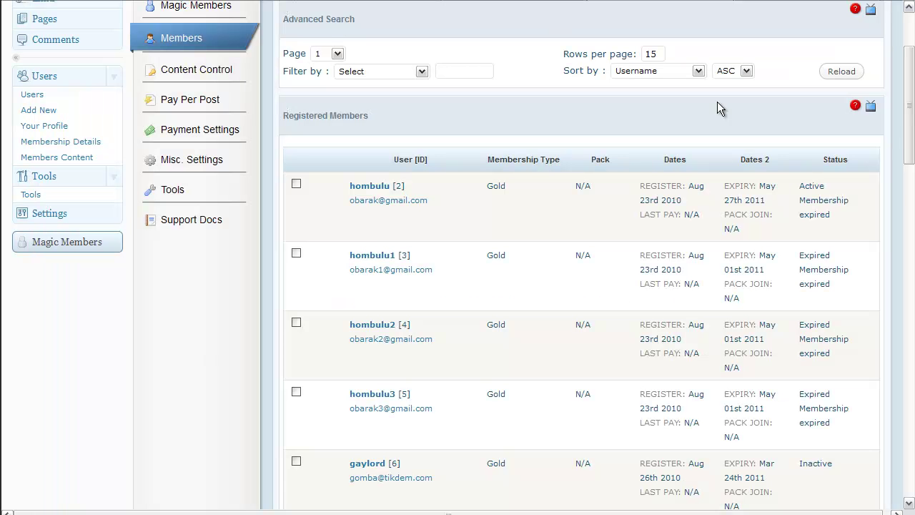
# Step: Scroll the Members list up to reveal the 'Successfully updated 1 user' notice
pyautogui.moveTo(911, 148)
pyautogui.mouseDown()
pyautogui.moveTo(911, 203)
pyautogui.moveTo(911, 123)
pyautogui.mouseUp()
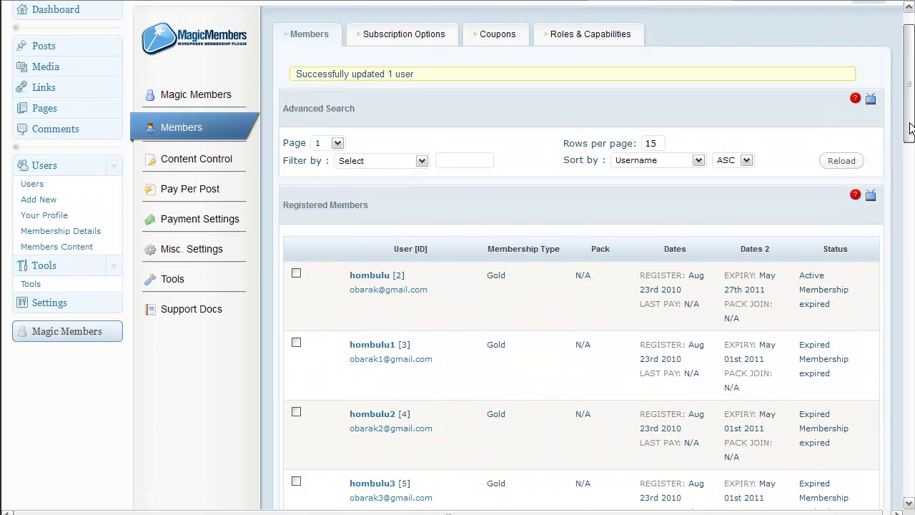